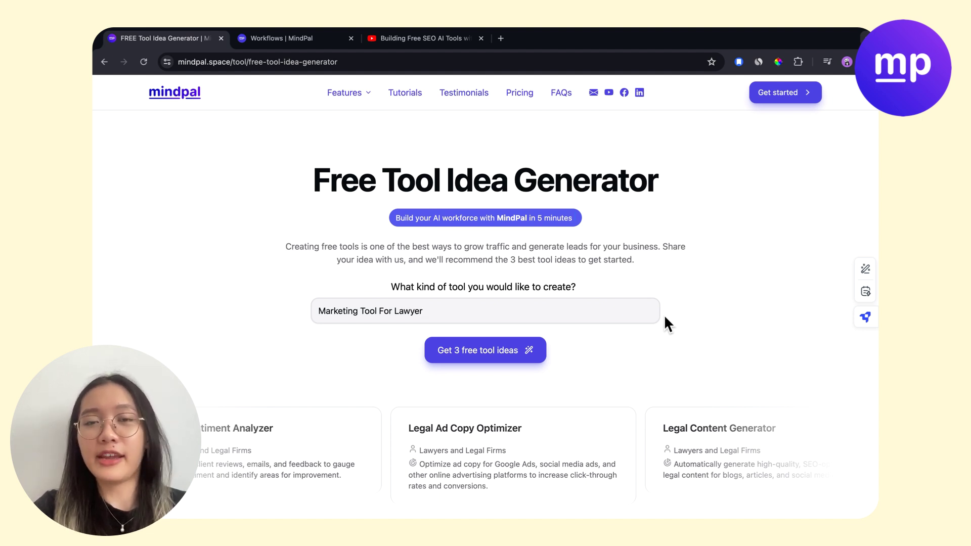
Generate three free tool ideas for the lawyer tool request.
scroll(460, 354, "down", 1)
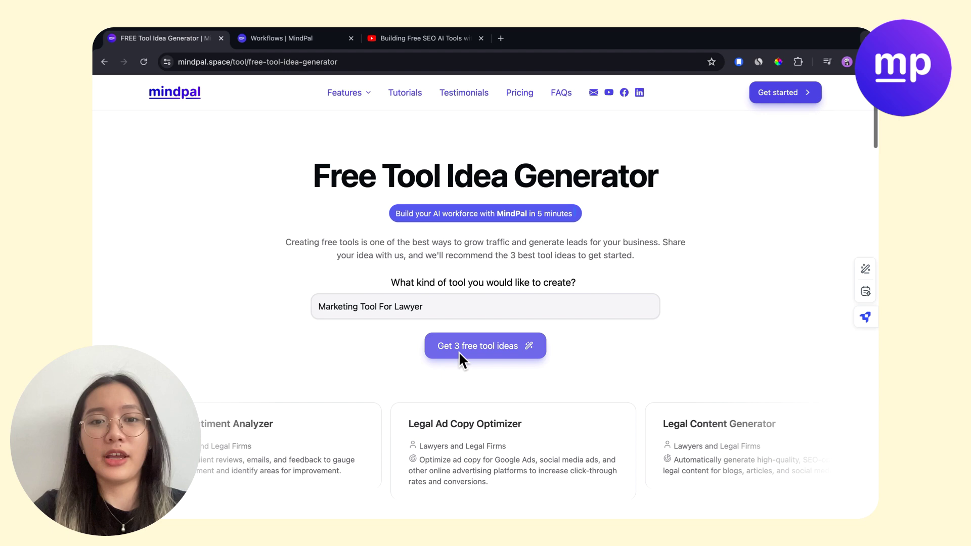
left_click(470, 314)
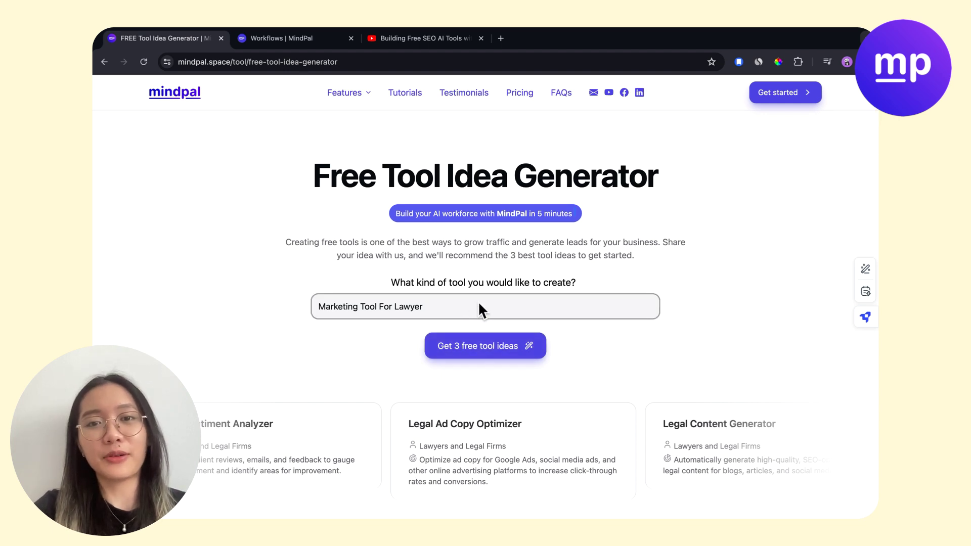
left_click(470, 347)
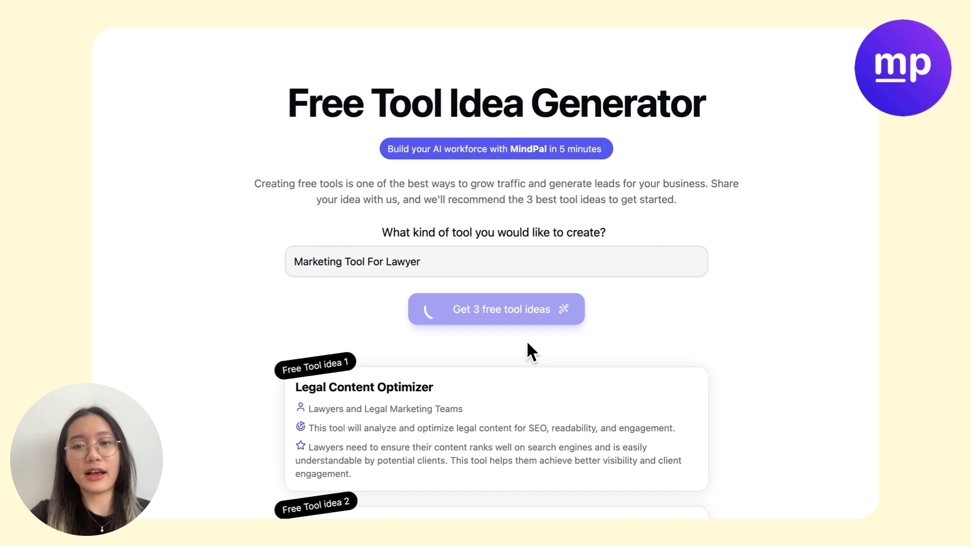
Select the 'Legal Content Optimizer' idea title to copy it.
scroll(443, 324, "down", 3)
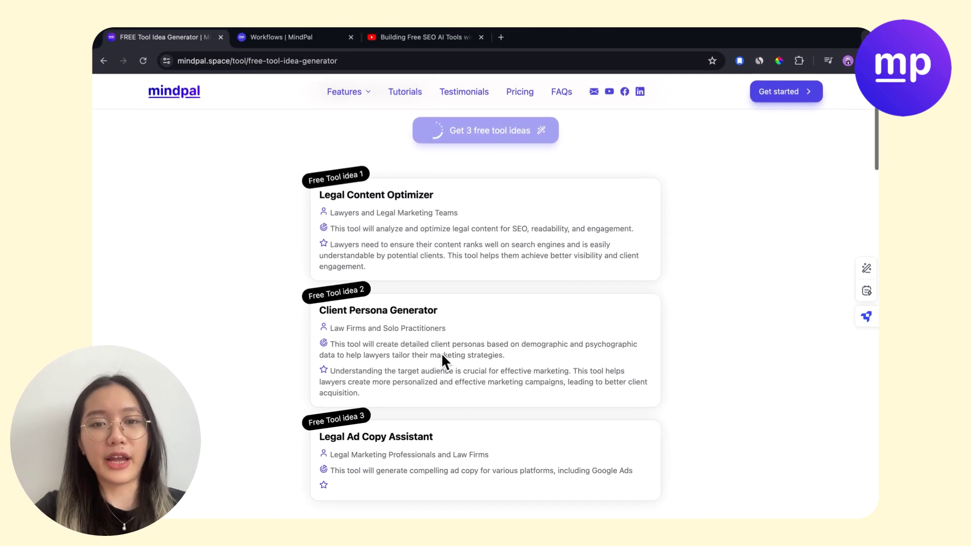
scroll(445, 354, "up", 3)
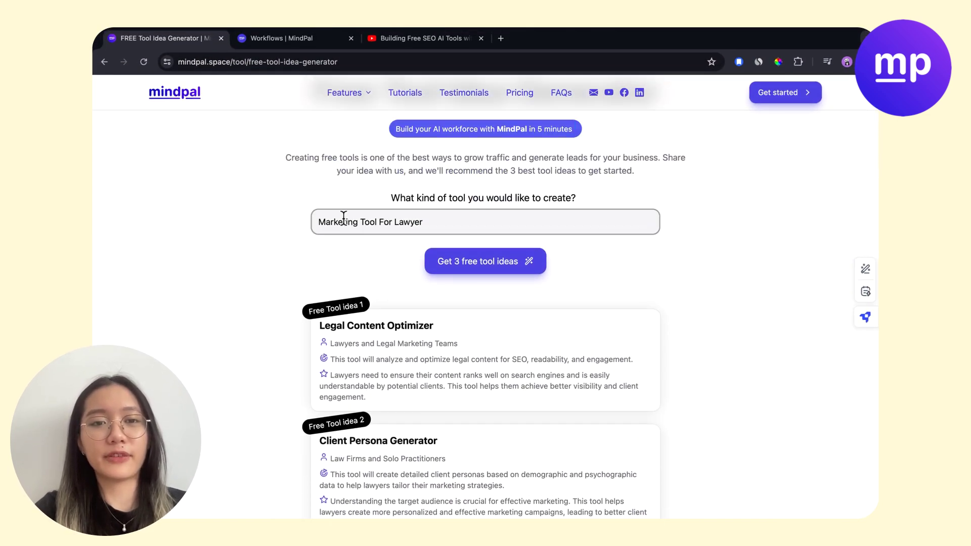
double_click(344, 220)
triple_click(351, 220)
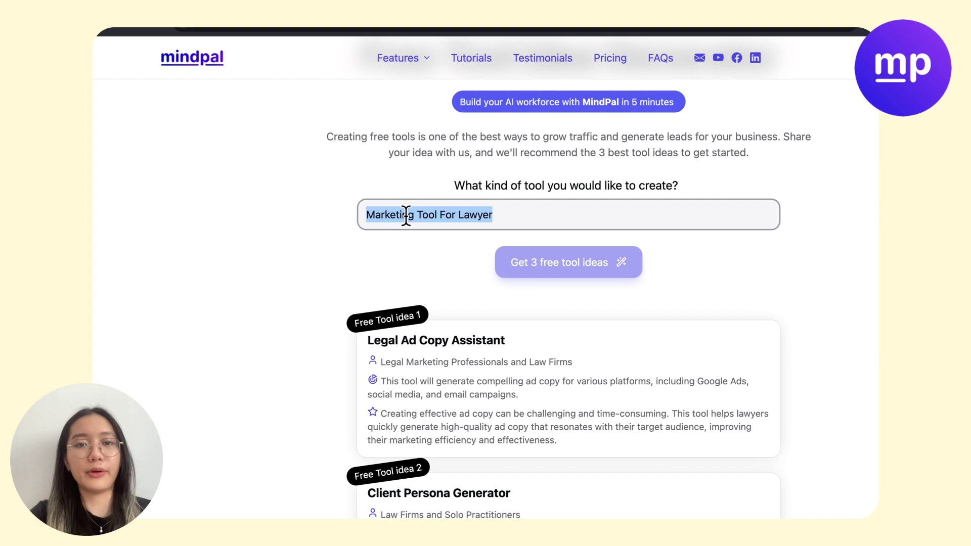
scroll(472, 326, "down", 5)
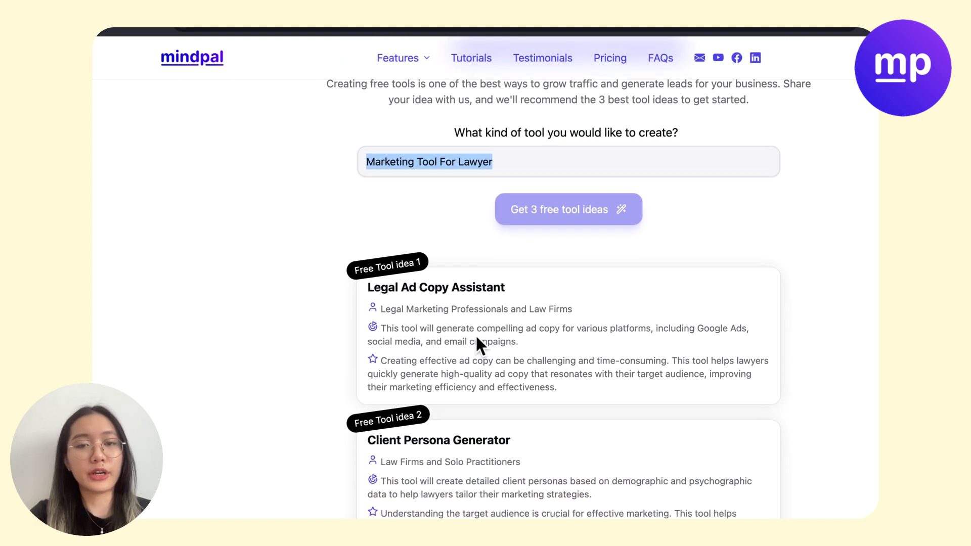
scroll(492, 323, "down", 1)
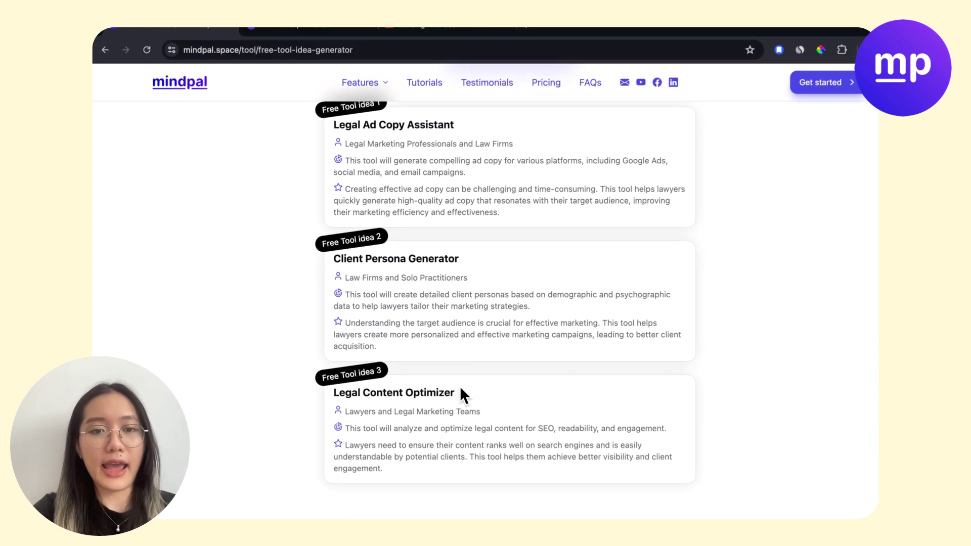
scroll(427, 349, "down", 2)
left_click_drag(437, 342, 317, 343)
key("ctrl+c")
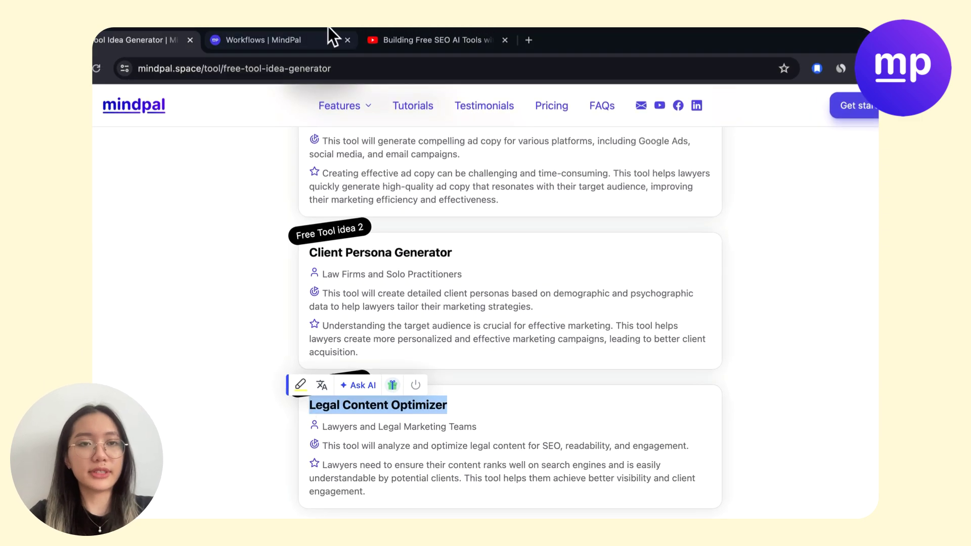
Start a new workflow described as 'Legal Content Optimizer' and have AI draft it.
left_click(331, 38)
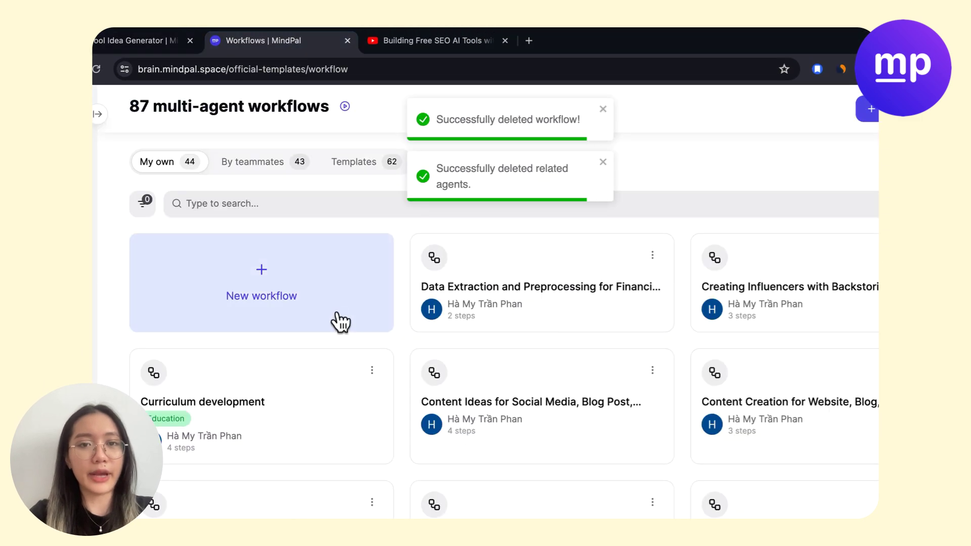
left_click(321, 308)
left_click(424, 307)
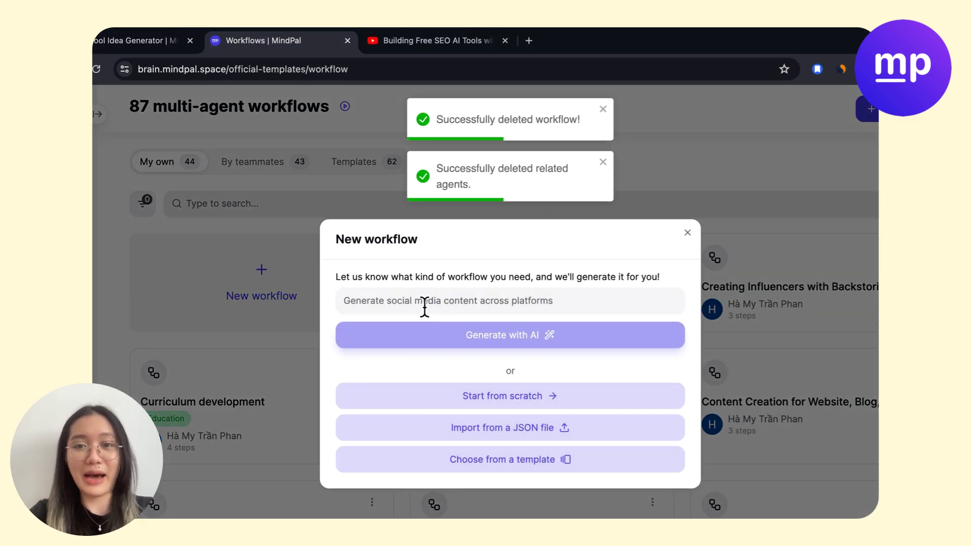
key("ctrl+v")
left_click(498, 347)
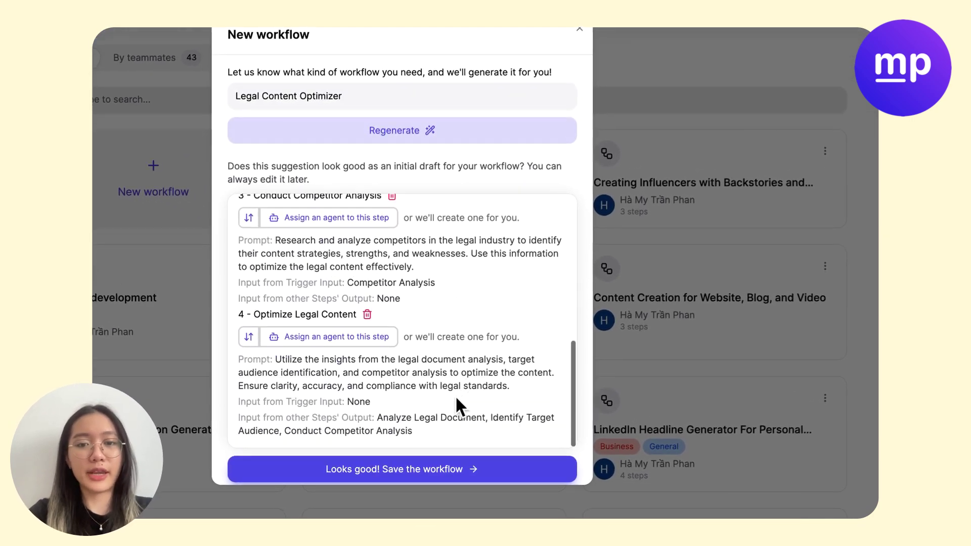
Review the generated four-step draft and save it as the workflow.
scroll(528, 421, "up", 5)
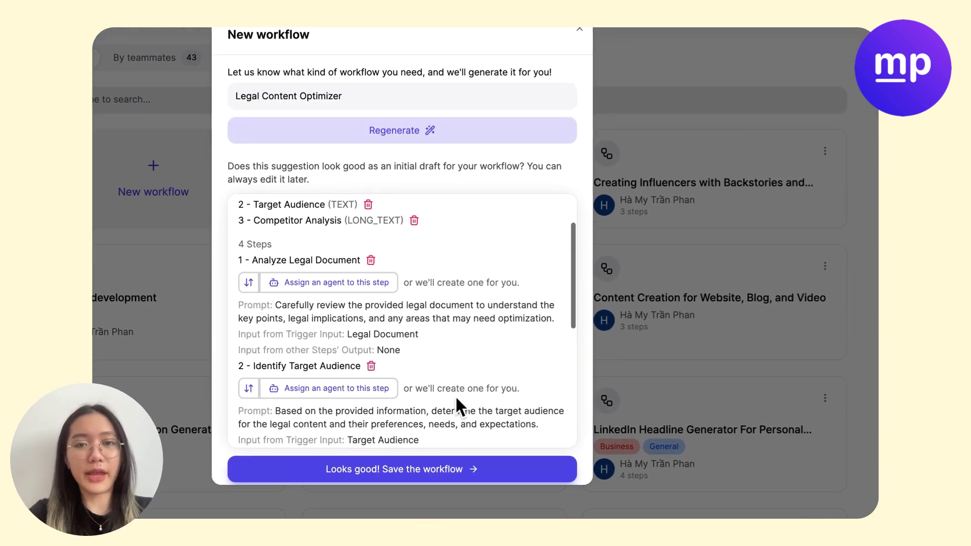
scroll(483, 324, "up", 2)
scroll(510, 223, "down", 3)
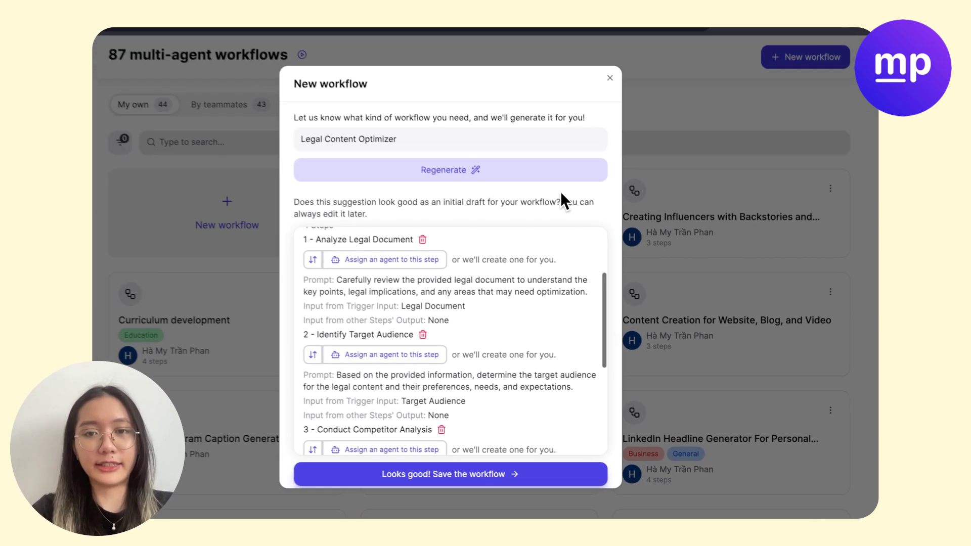
scroll(506, 435, "down", 3)
left_click(471, 351)
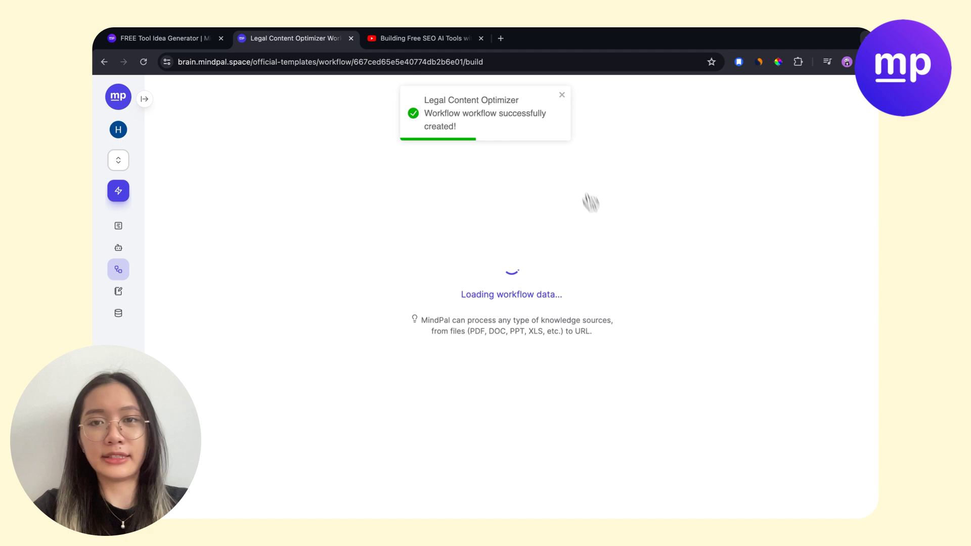
Change the Legal Document trigger input's field type from File to Text.
left_click(556, 184)
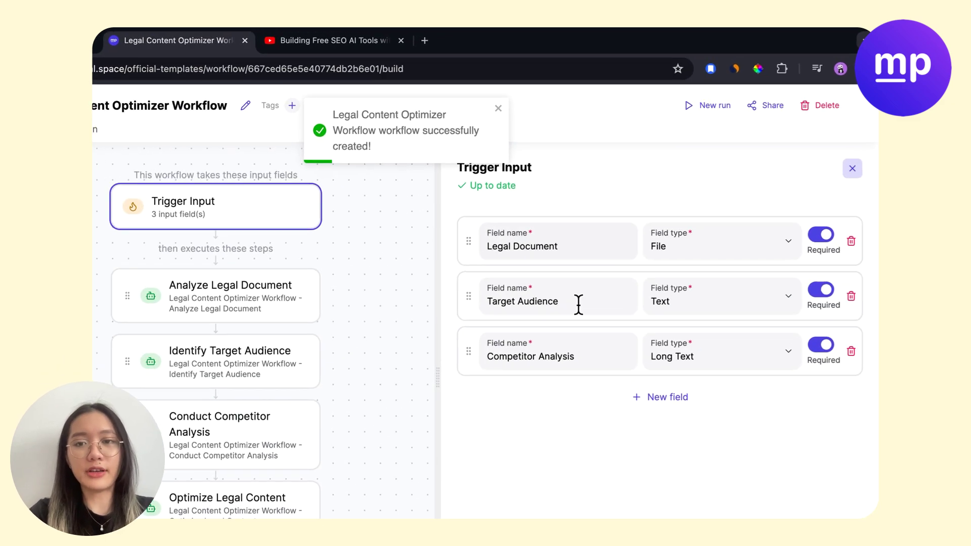
left_click(579, 365)
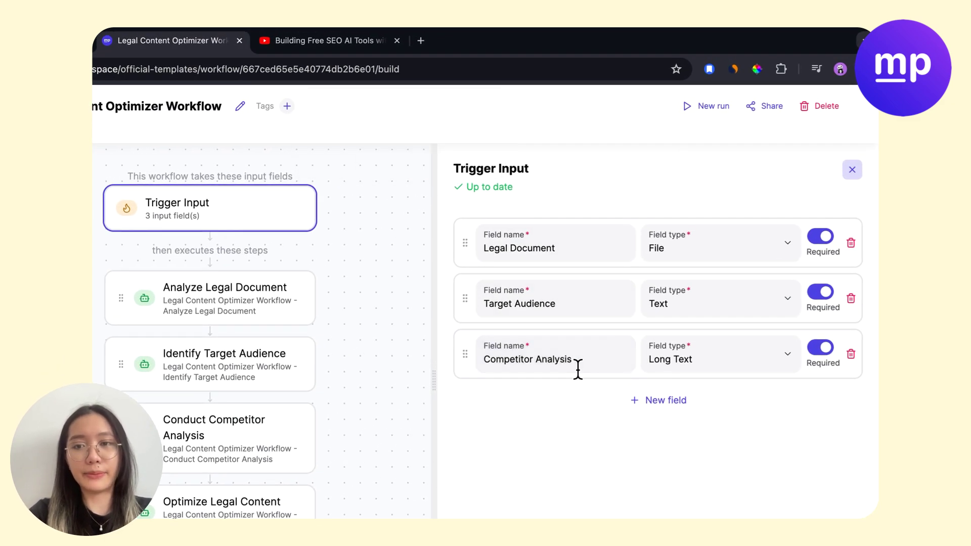
left_click(687, 253)
left_click(680, 283)
Rename the first field to 'Legal DocumentSe' and make Competitor Analysis optional.
left_click(564, 251)
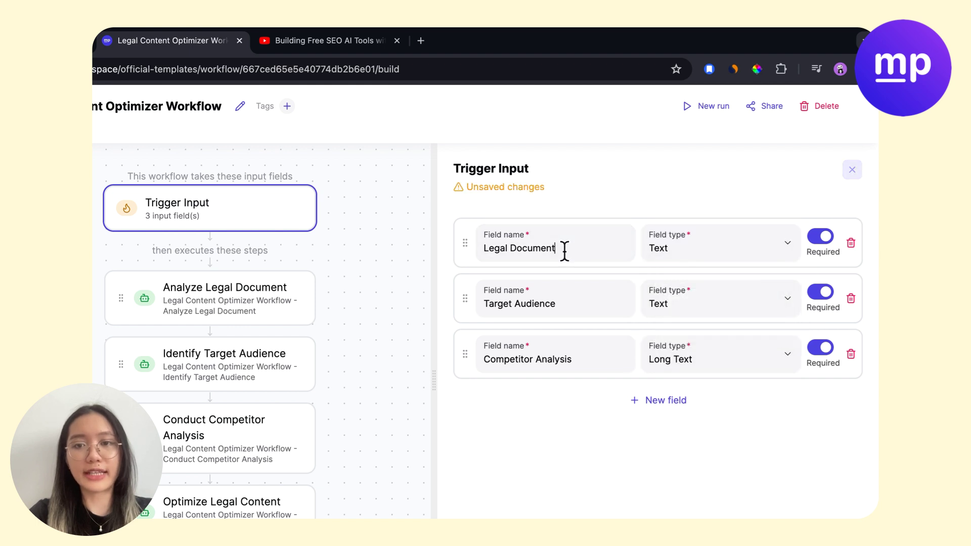
triple_click(564, 250)
key("BackSpace")
type("Legal")
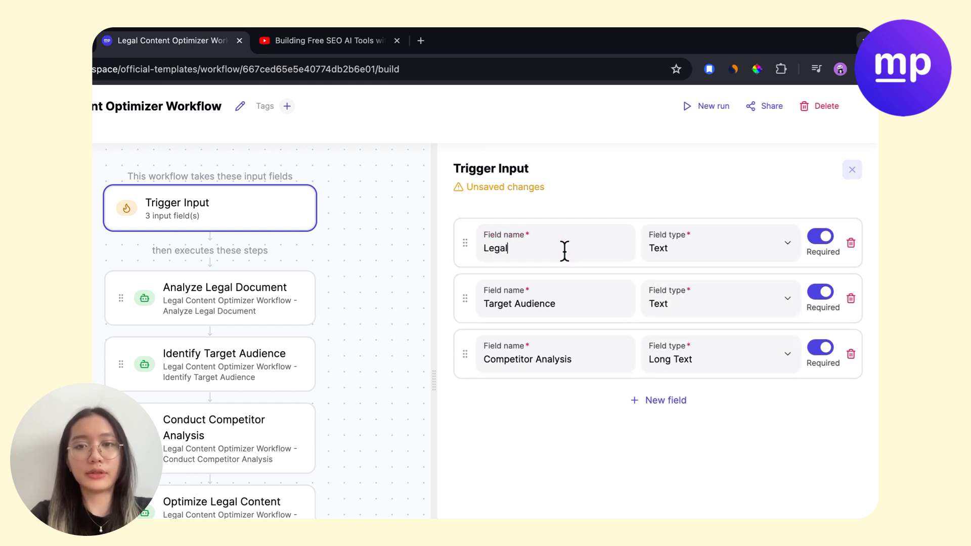
type(" DocumentSe")
left_click_drag(511, 249, 555, 249)
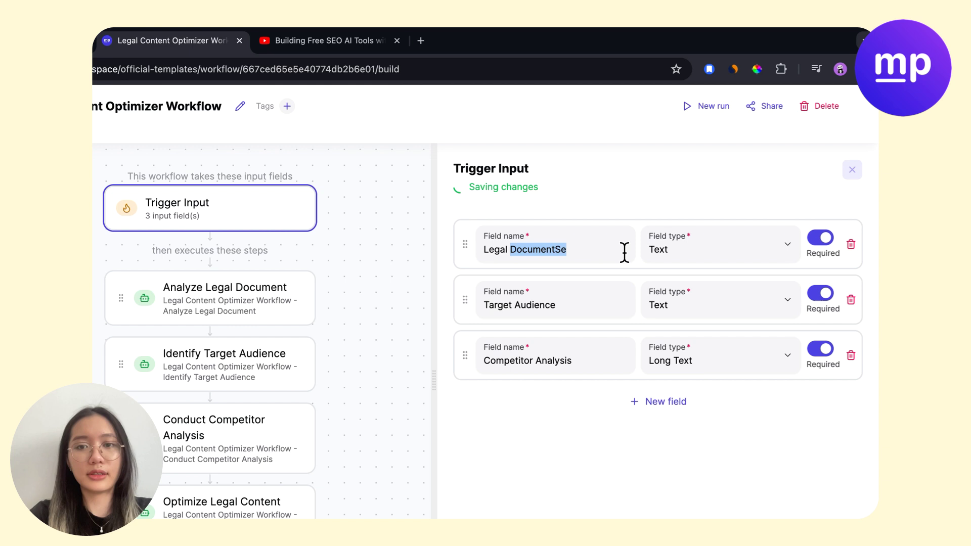
key("BackSpace")
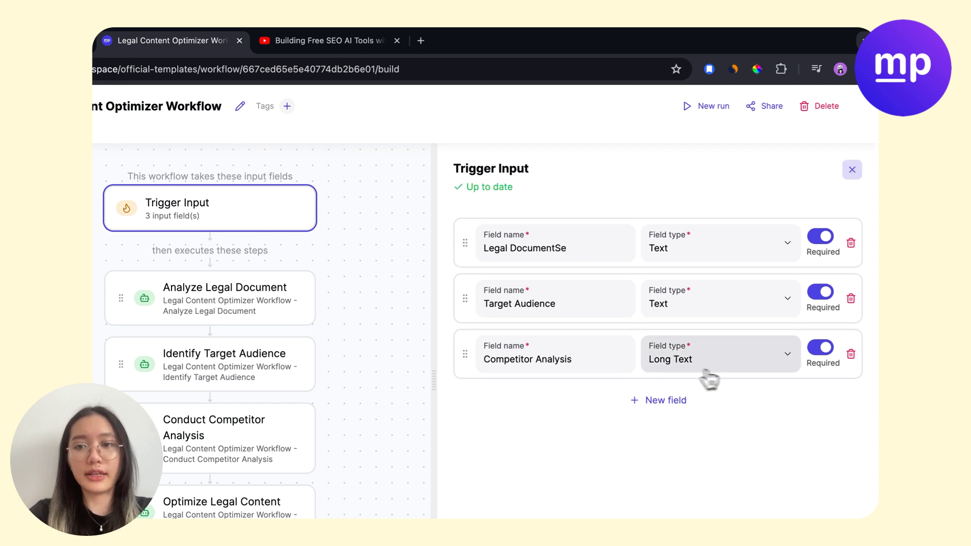
left_click(821, 349)
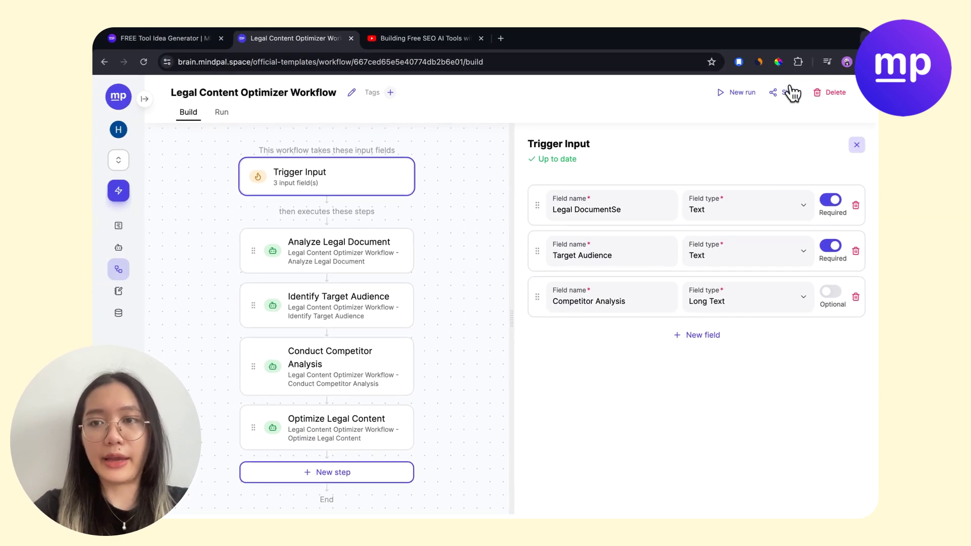
Publish the workflow as a form with link slug legal-content-optimizer-tool and copy the link.
left_click(781, 93)
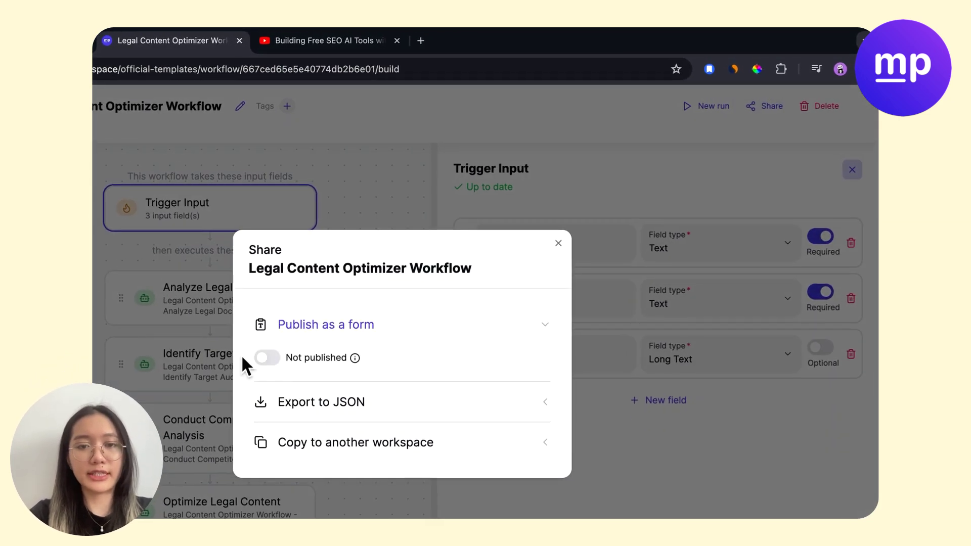
left_click(266, 358)
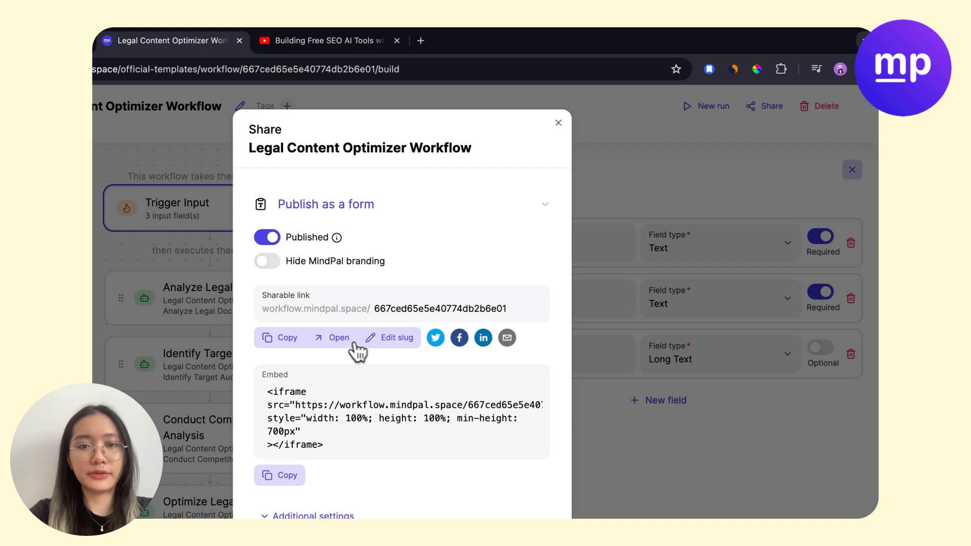
left_click(374, 338)
mouse_move(378, 309)
left_mouse_down()
mouse_move(494, 309)
mouse_move(378, 309)
left_mouse_up()
left_click(495, 308)
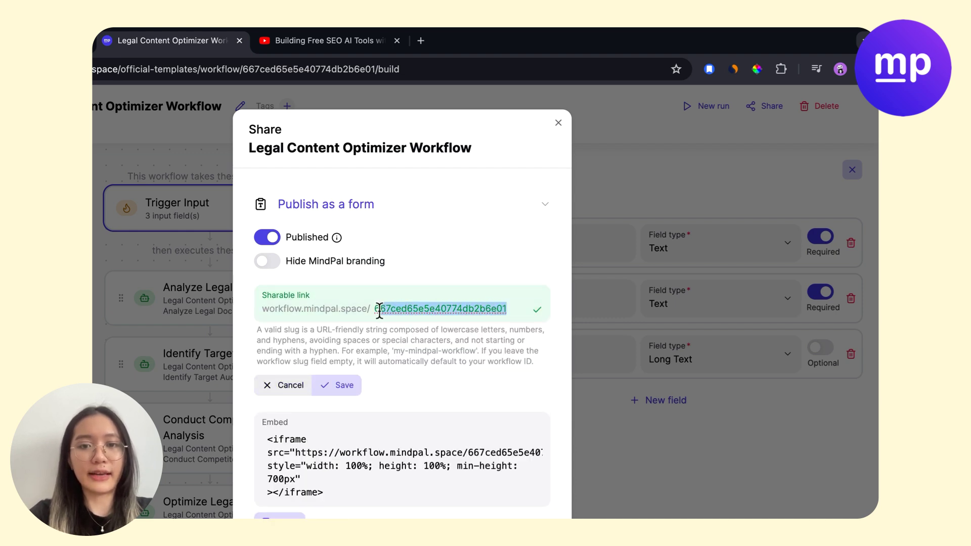
key("BackSpace")
type("legal-content")
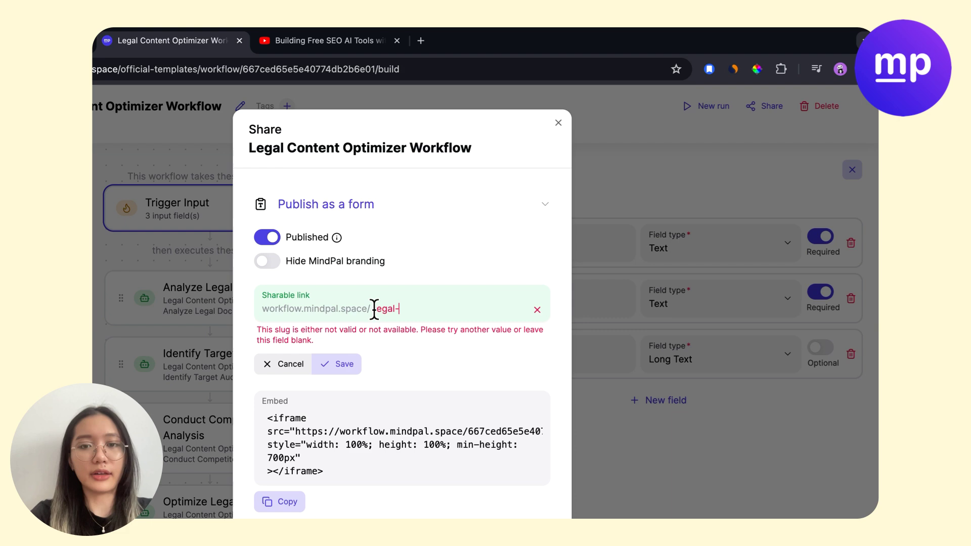
type("-optimizer")
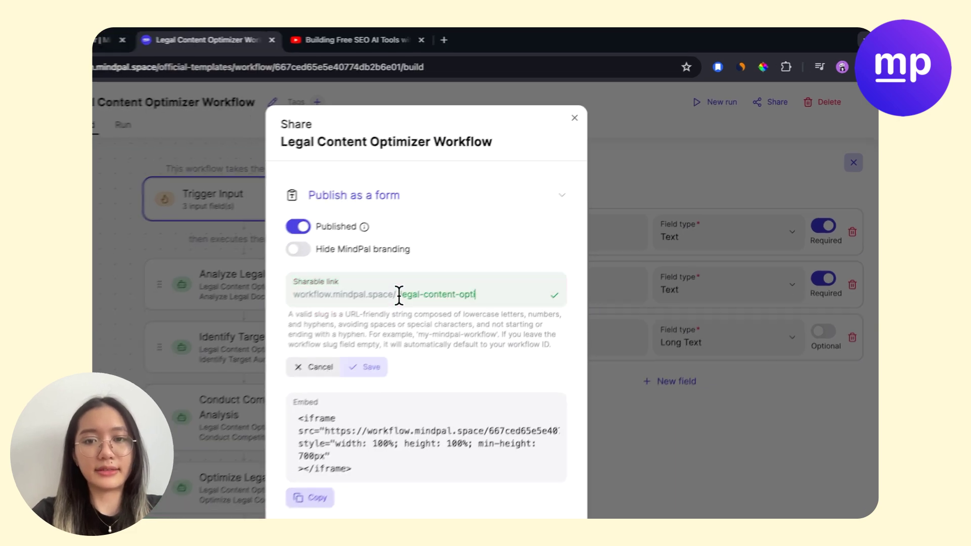
type("-tool")
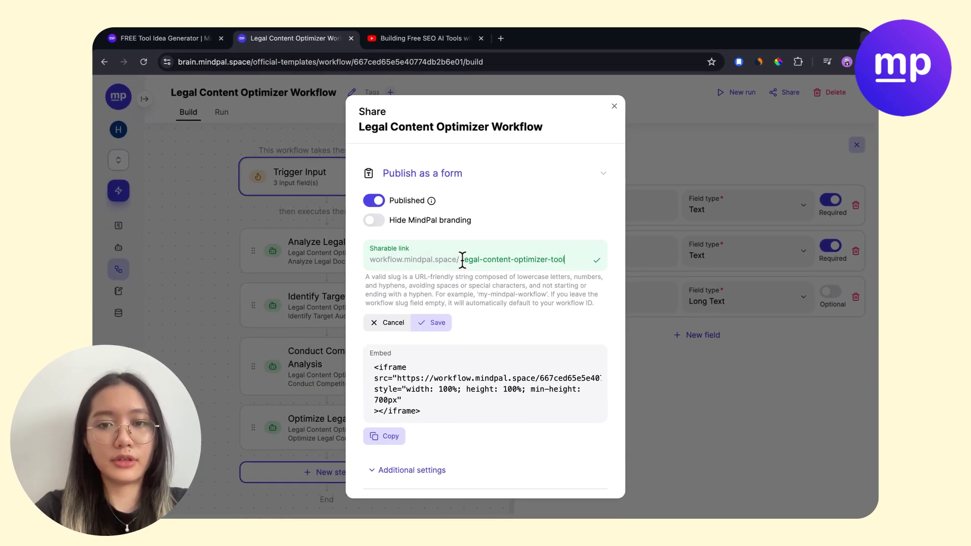
left_click(427, 324)
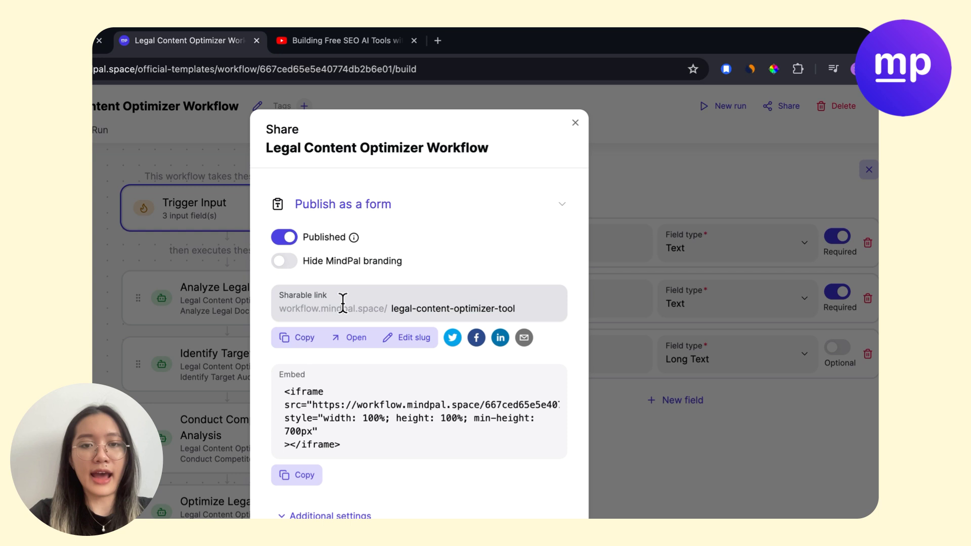
left_click(296, 348)
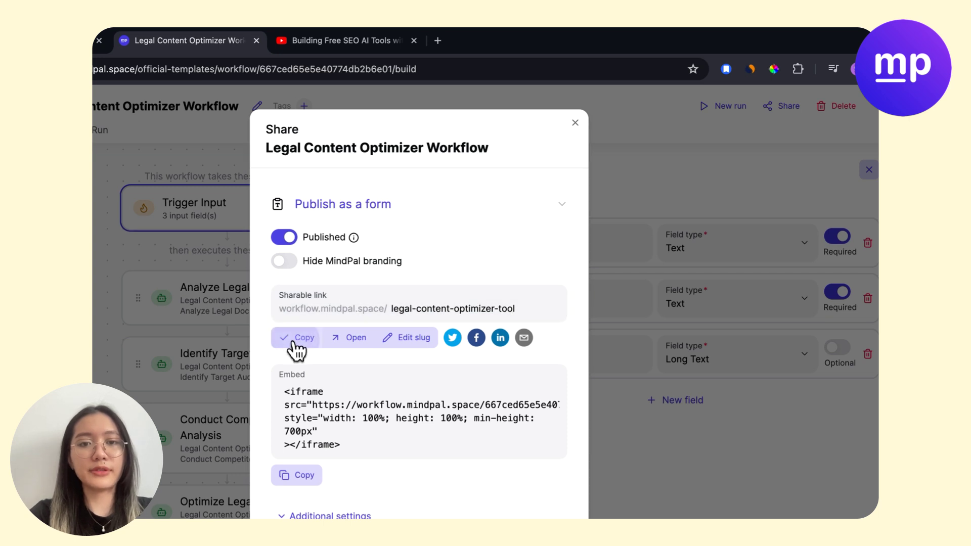
Load the copied form link in a new tab placed beside the workflow tab.
left_click(438, 40)
key("ctrl+v")
key("super+Return")
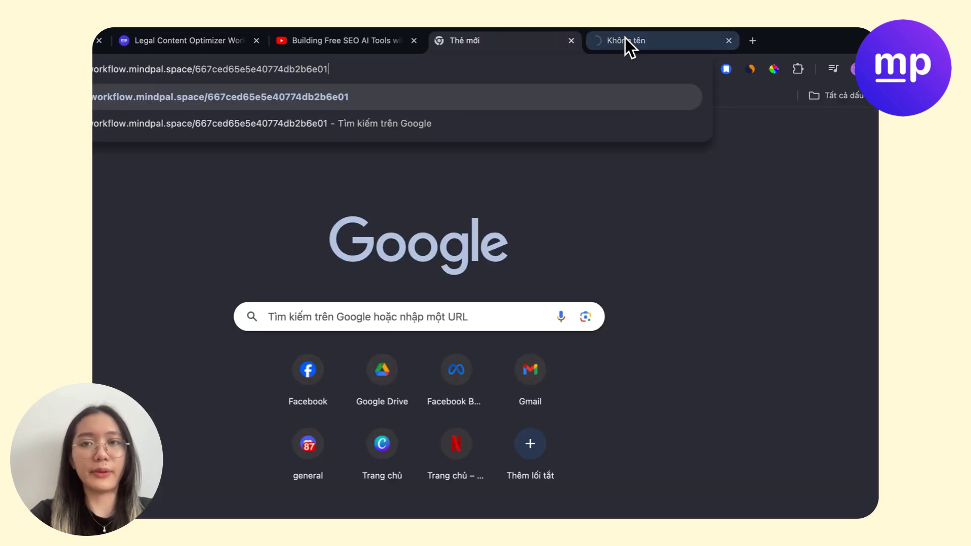
left_click(571, 40)
left_click_drag(503, 41, 373, 41)
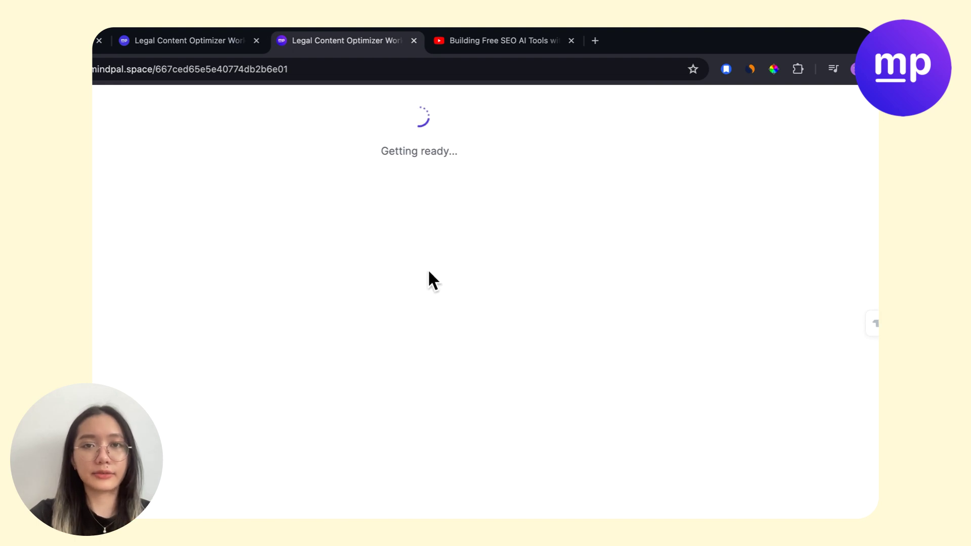
left_click(180, 41)
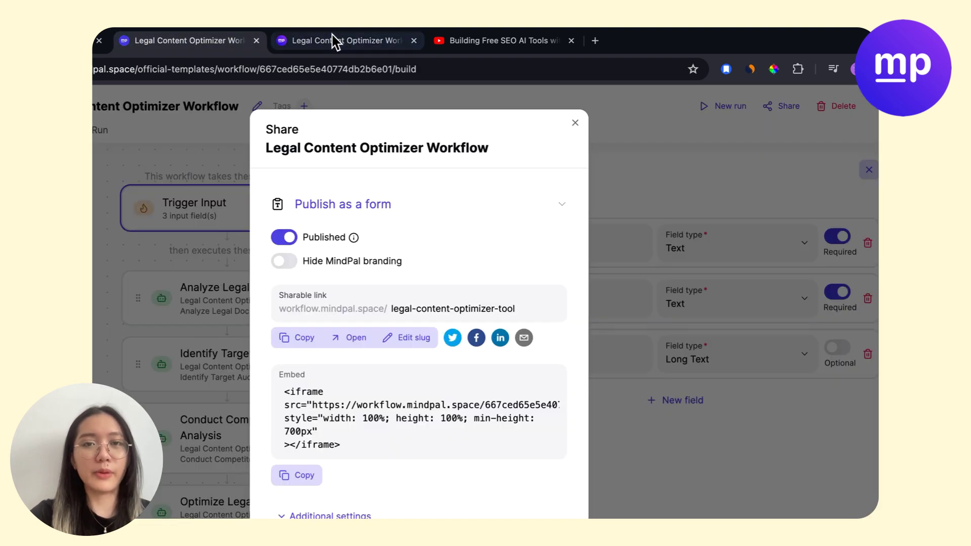
left_click(336, 40)
Review the published form's title and three input fields, comparing with the other tabs.
left_click(335, 202)
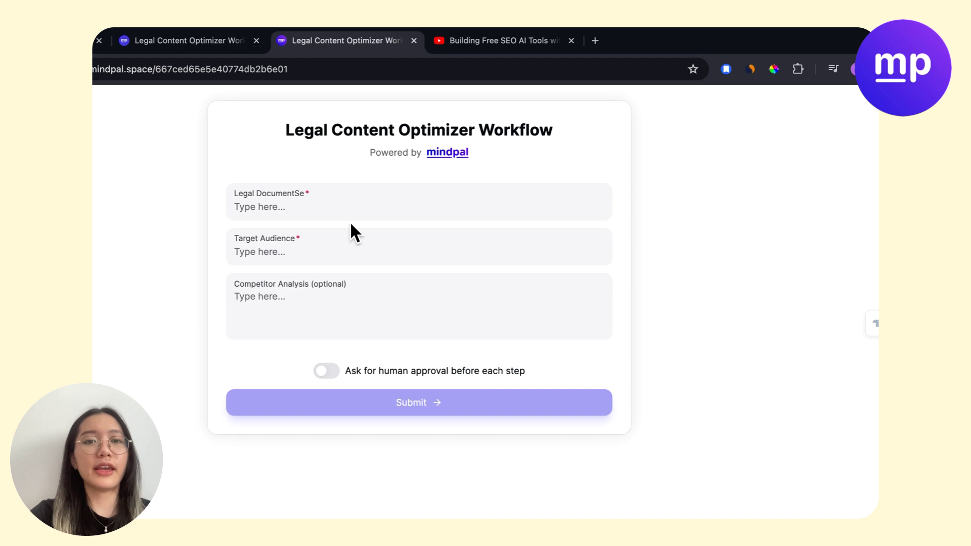
left_click_drag(283, 126, 548, 349)
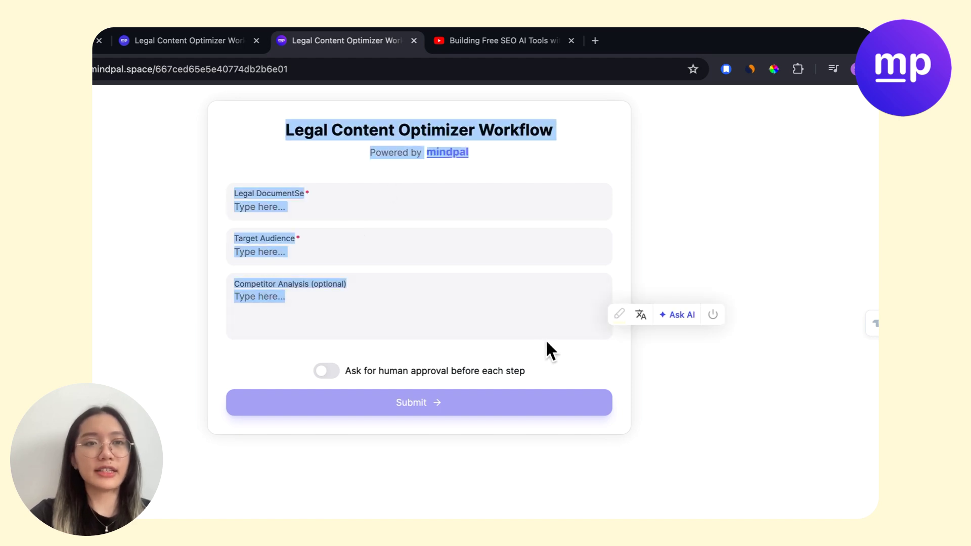
left_click(440, 314)
key("ctrl+shift+Tab")
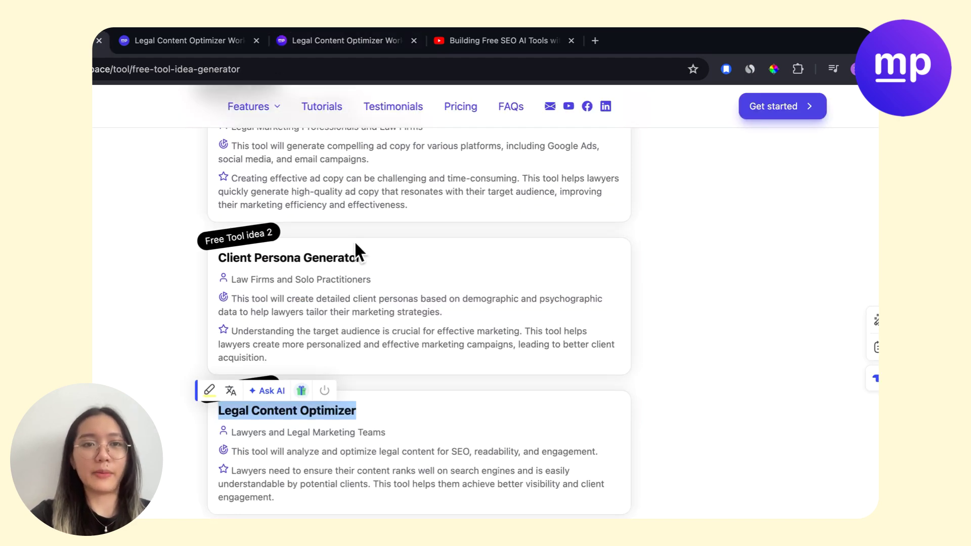
scroll(357, 250, "up", 10)
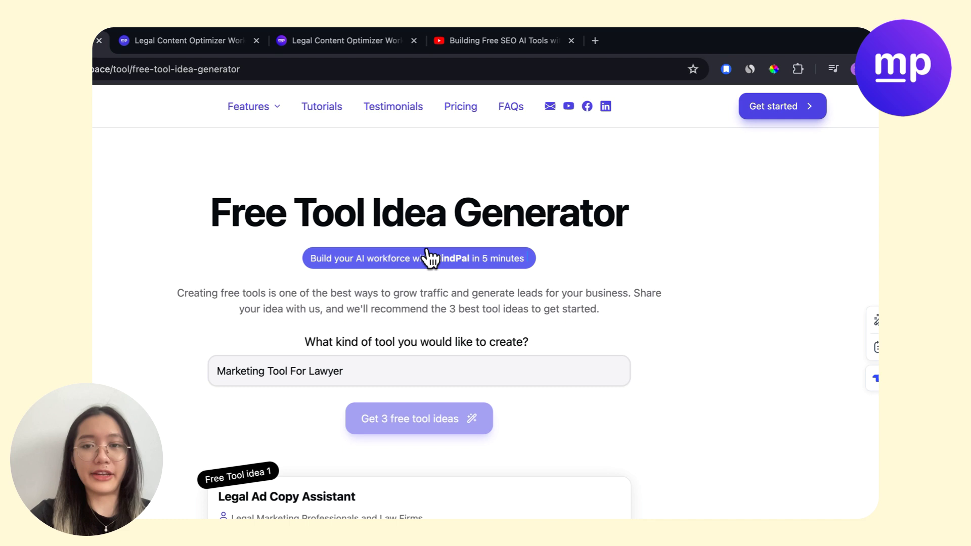
left_click(373, 44)
left_click(265, 46)
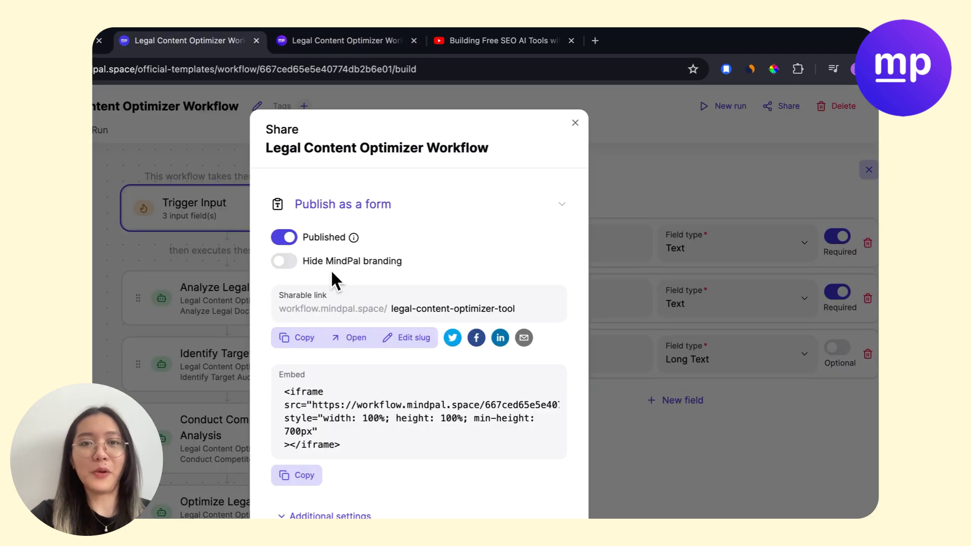
left_click(328, 34)
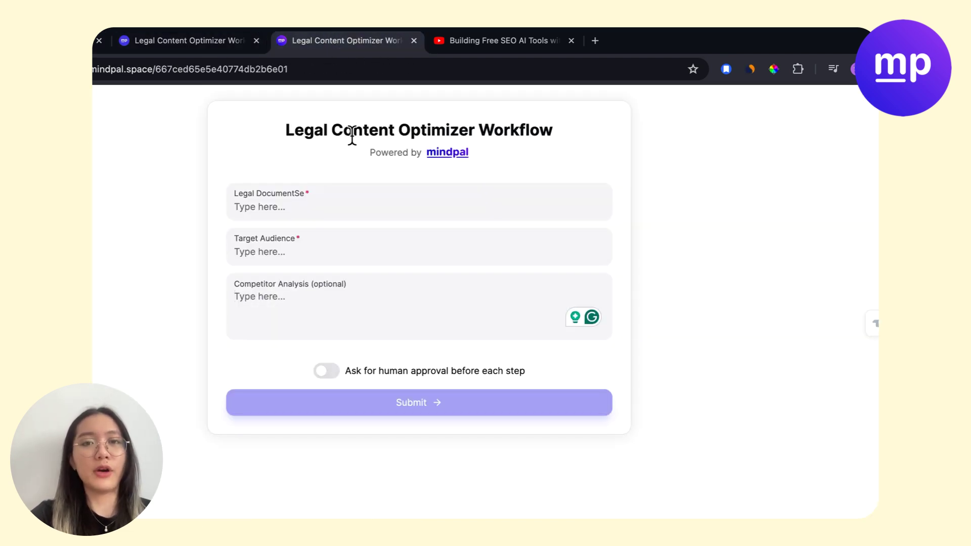
left_click_drag(352, 135, 574, 386)
left_click(379, 196)
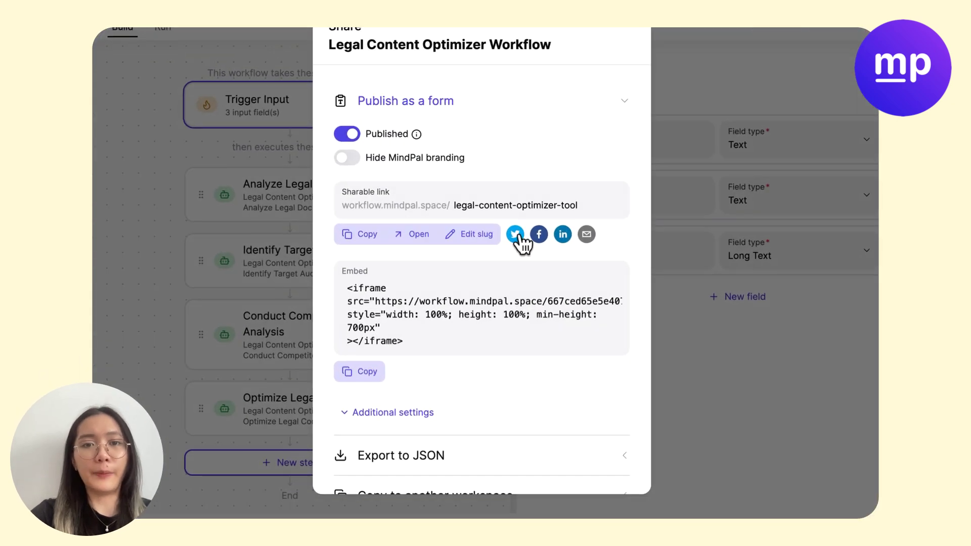
scroll(521, 242, "down", 2)
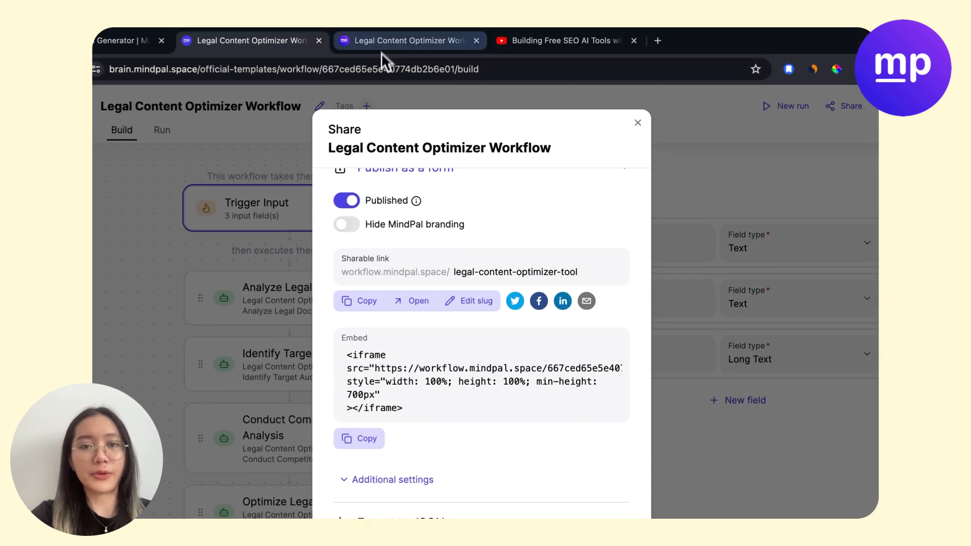
scroll(393, 268, "up", 1)
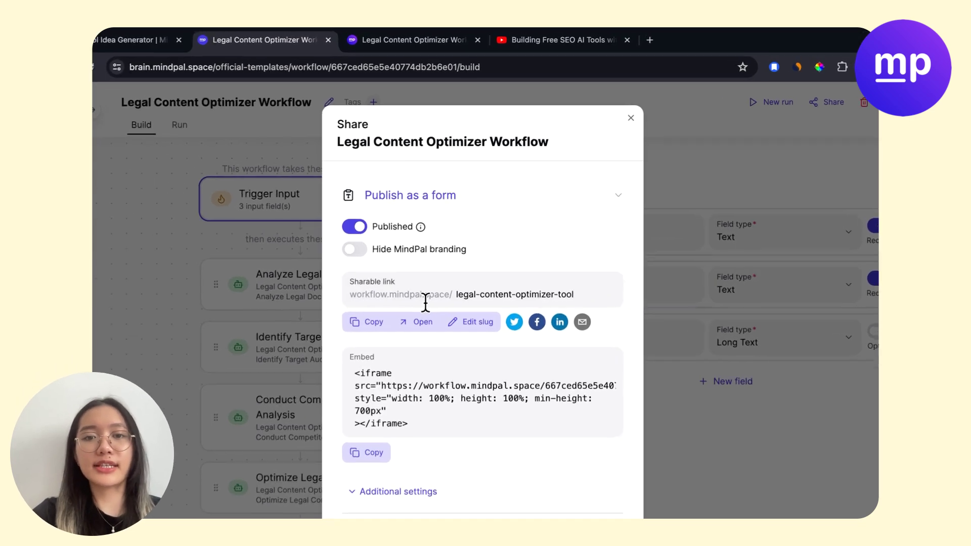
Toggle Publish as a form back to Published and select the embed code.
scroll(420, 323, "down", 1)
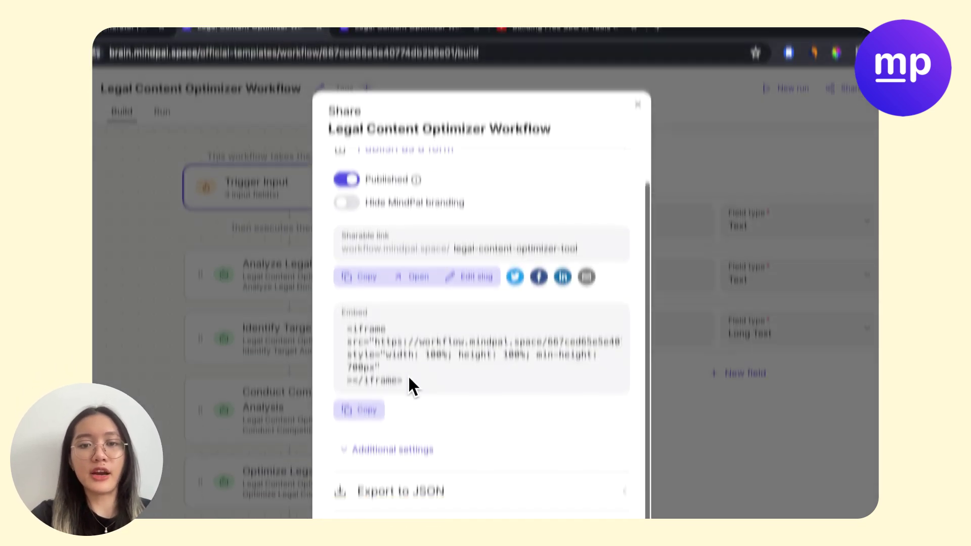
left_click(380, 492)
scroll(377, 399, "down", 3)
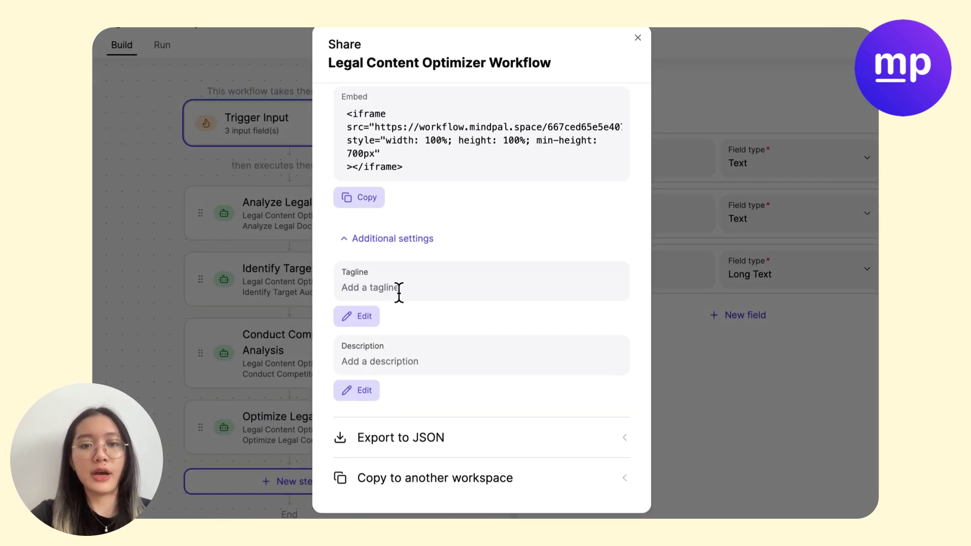
left_click(398, 427)
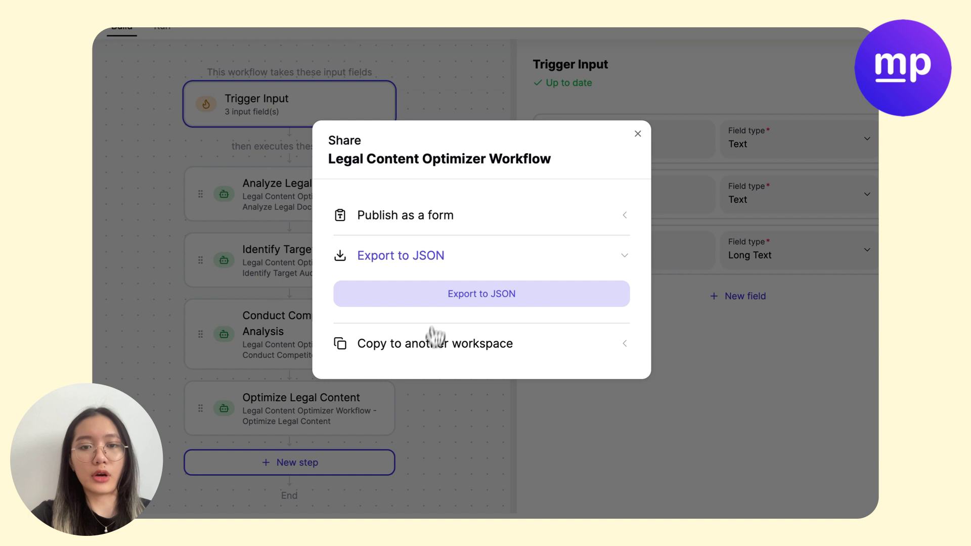
left_click(447, 211)
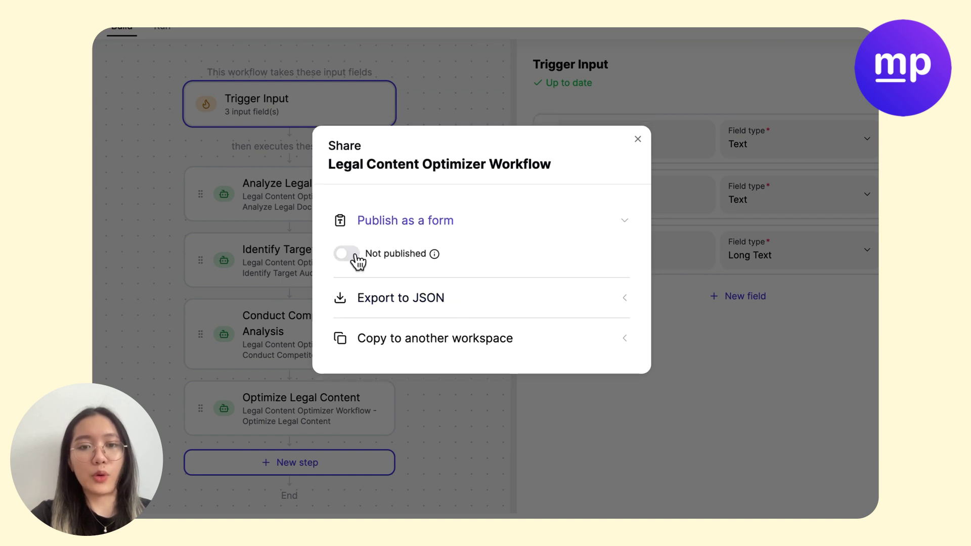
left_click(399, 254)
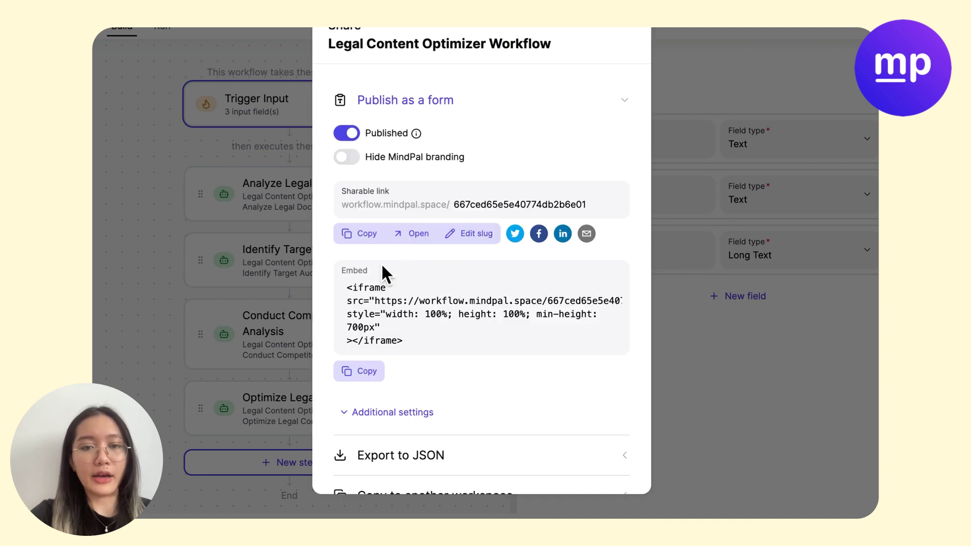
scroll(382, 278, "down", 1)
left_click_drag(402, 304, 348, 264)
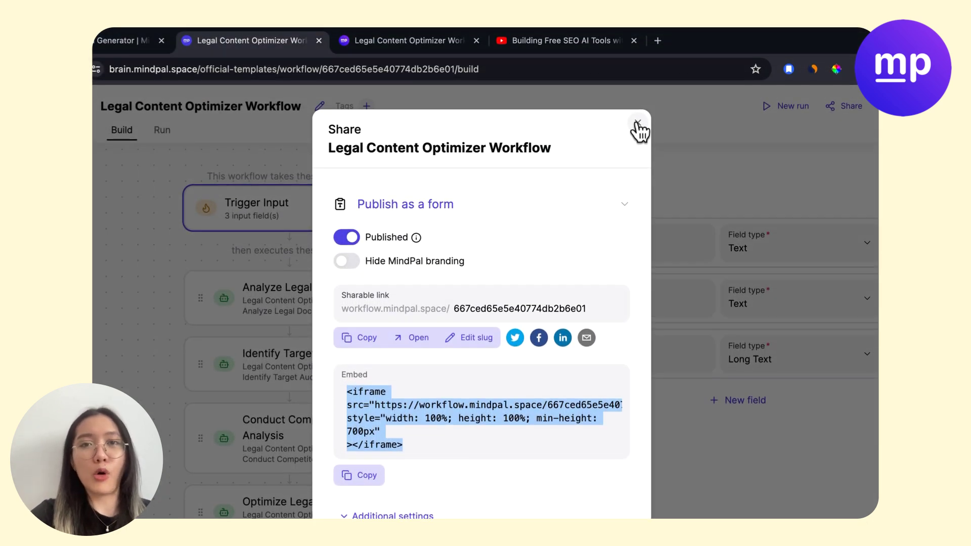
Add new trigger input fields and name the first one 'Your Name'.
left_click(637, 124)
left_click(740, 400)
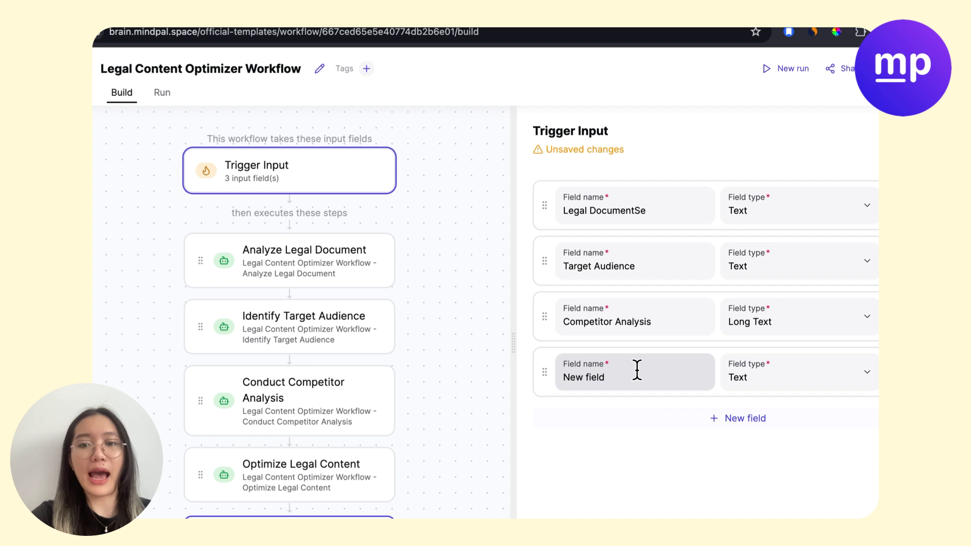
left_click_drag(635, 369, 510, 373)
type("You")
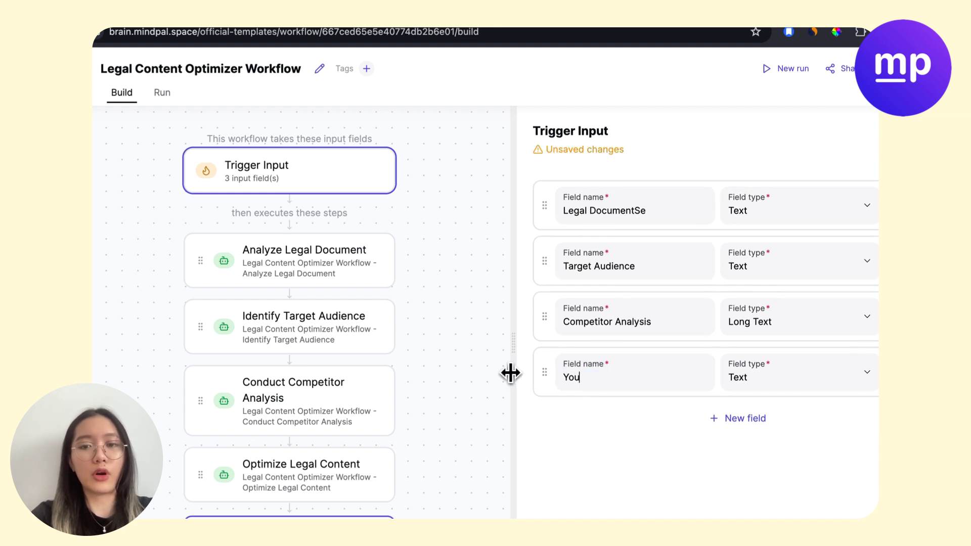
key("super+z")
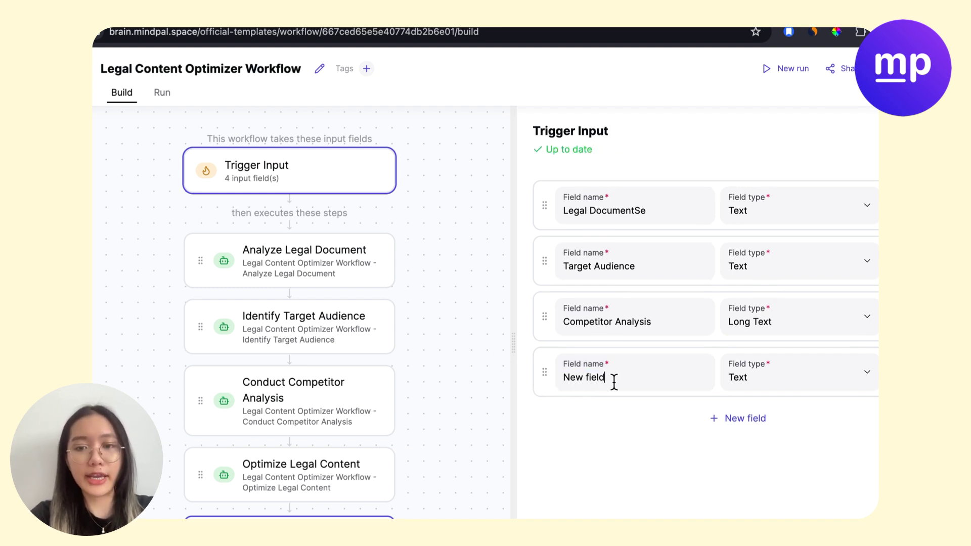
left_click_drag(614, 383, 520, 381)
type("Your")
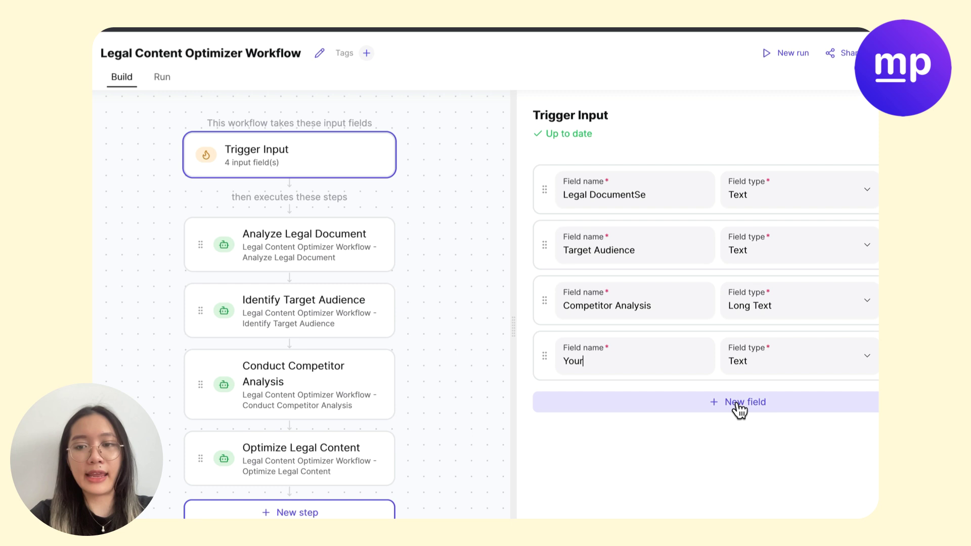
left_click(737, 404)
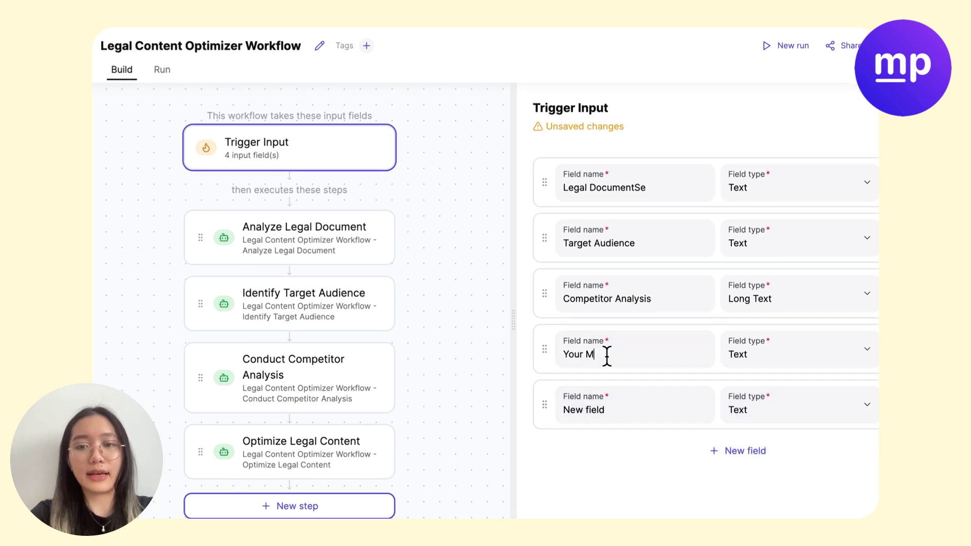
type("Name")
Name the next fields 'Company' and 'Gmail', discarding an extra empty row.
scroll(602, 364, "down", 1)
left_click_drag(609, 366, 526, 373)
type("C")
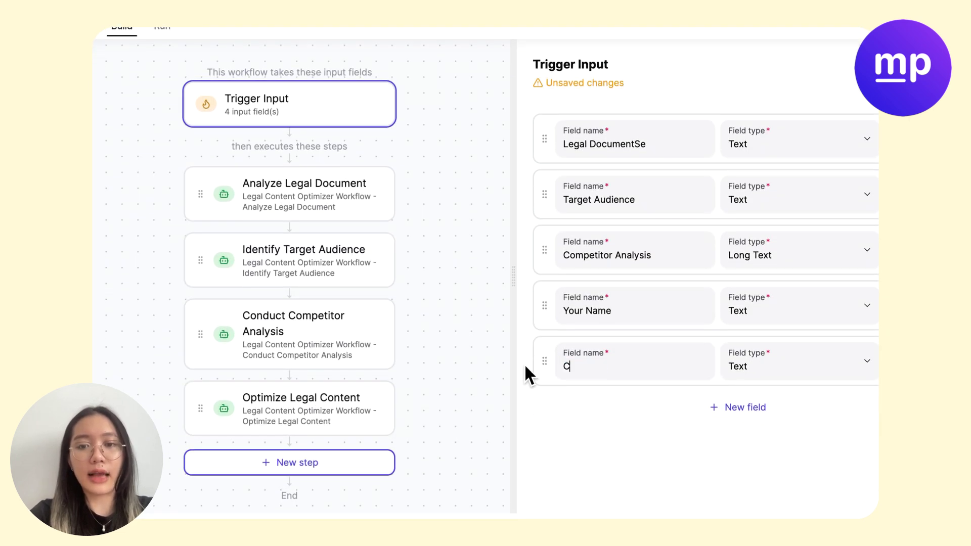
type("ompany")
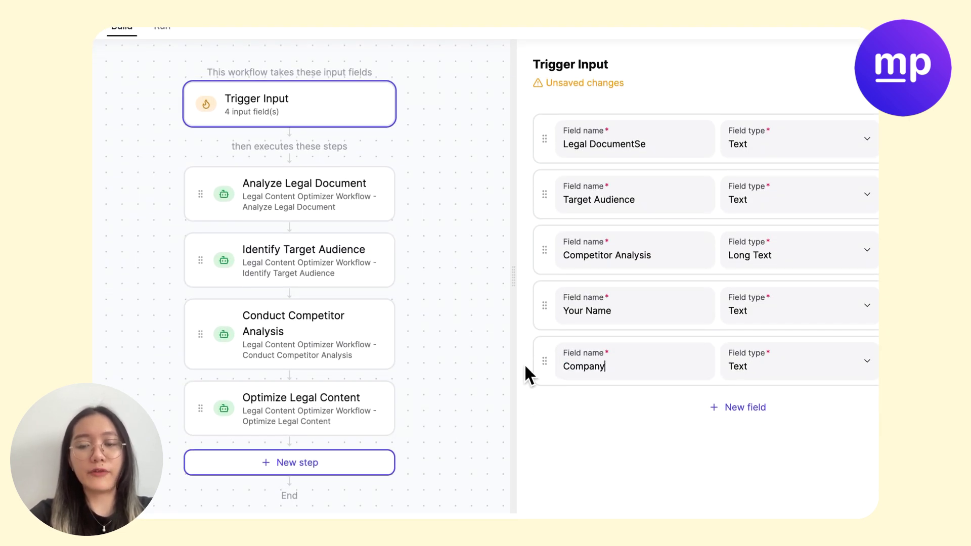
left_click(730, 407)
left_click_drag(626, 409, 570, 418)
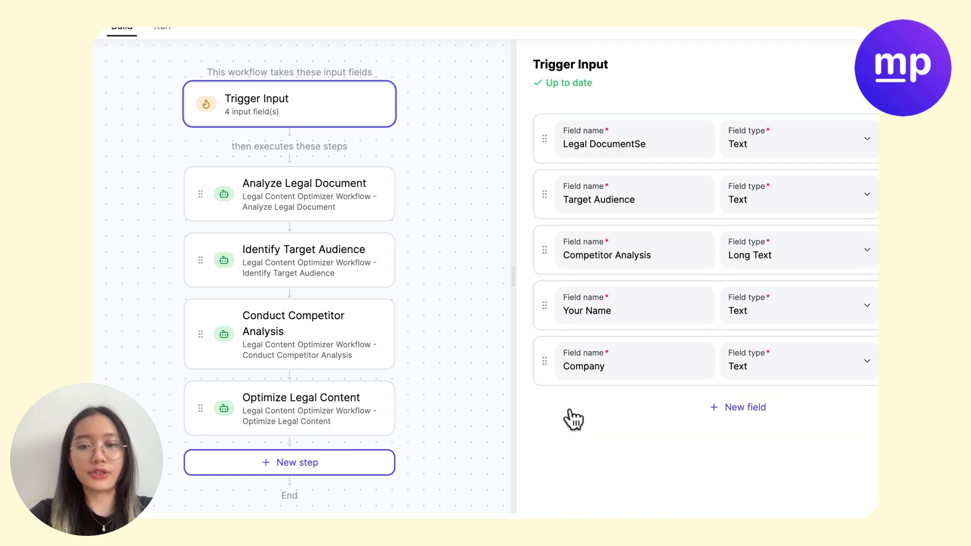
left_click(622, 402)
triple_click(589, 419)
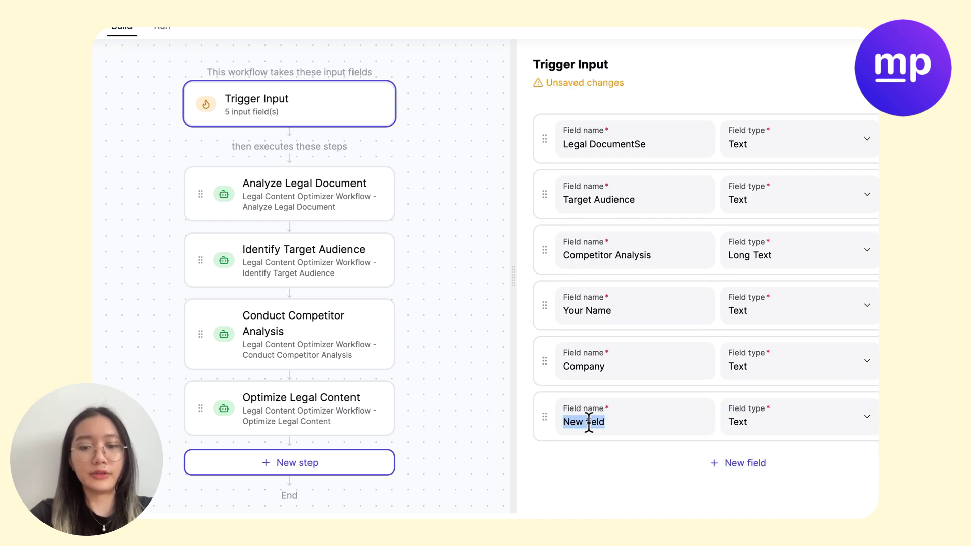
type("Gmail")
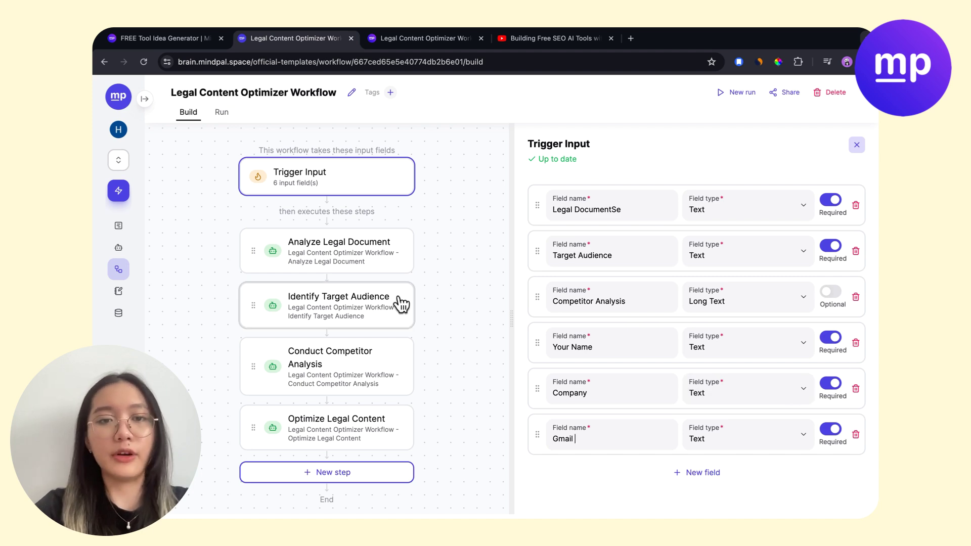
Reload the published form tab so it picks up the new fields.
left_click(378, 247)
left_click(470, 39)
left_click(433, 63)
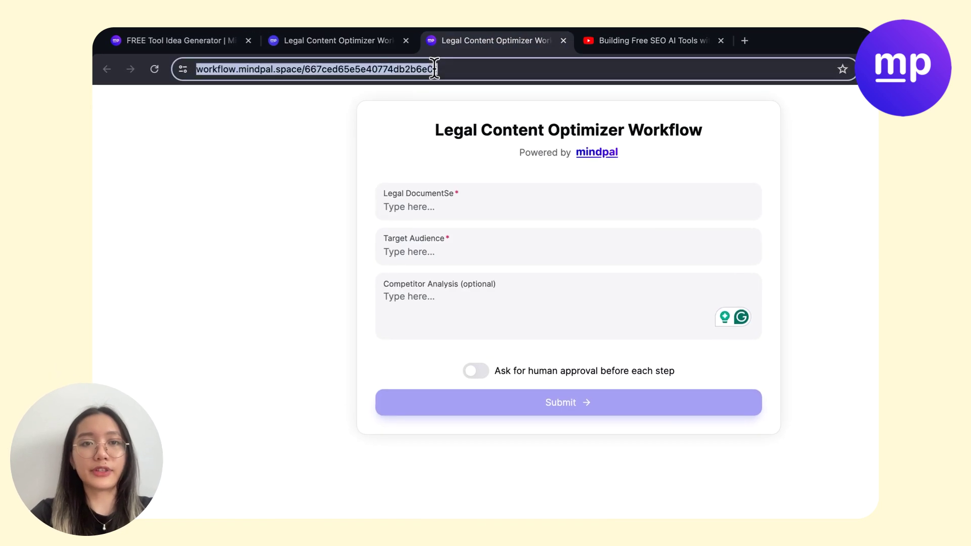
key("Return")
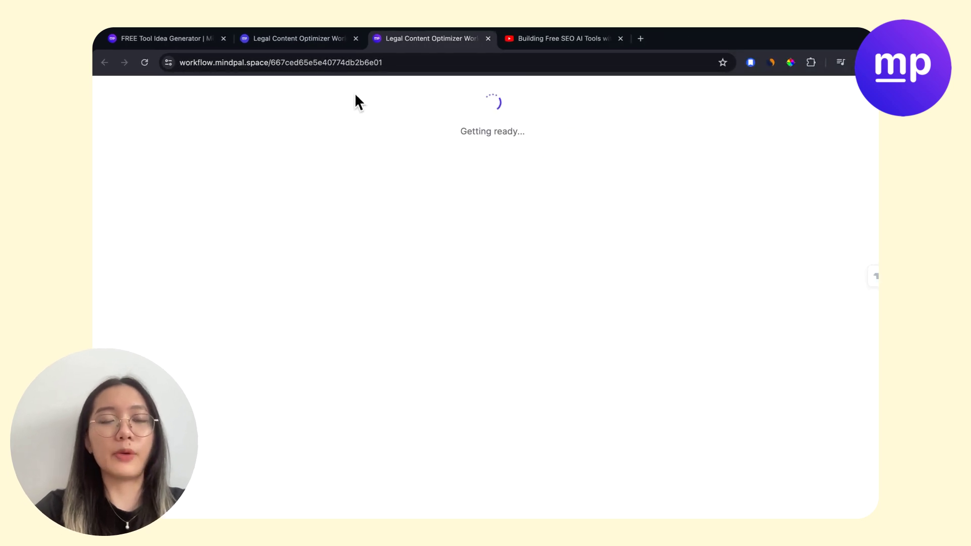
left_click(314, 44)
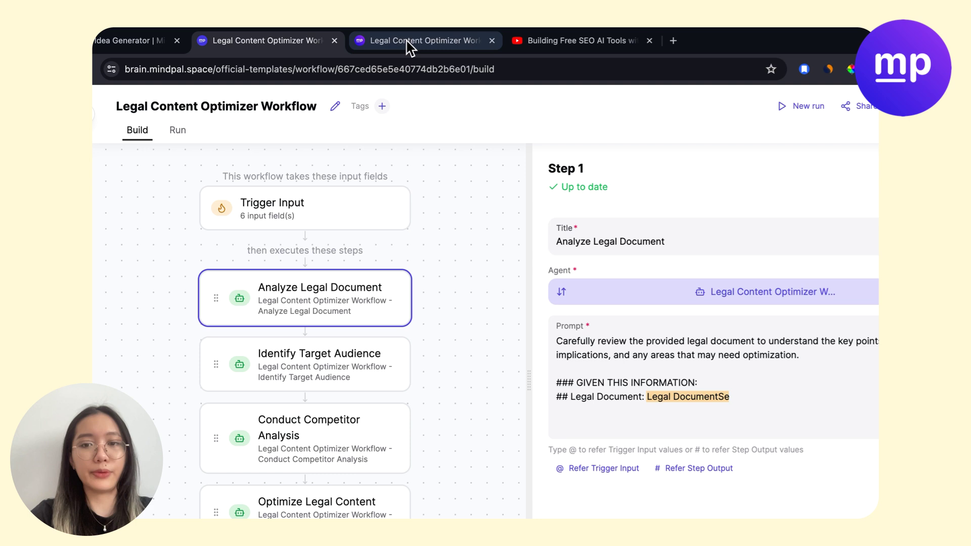
left_click(410, 38)
Check the new Your Name, Company and Gmail fields alongside Legal DocumentSe.
left_click(351, 362)
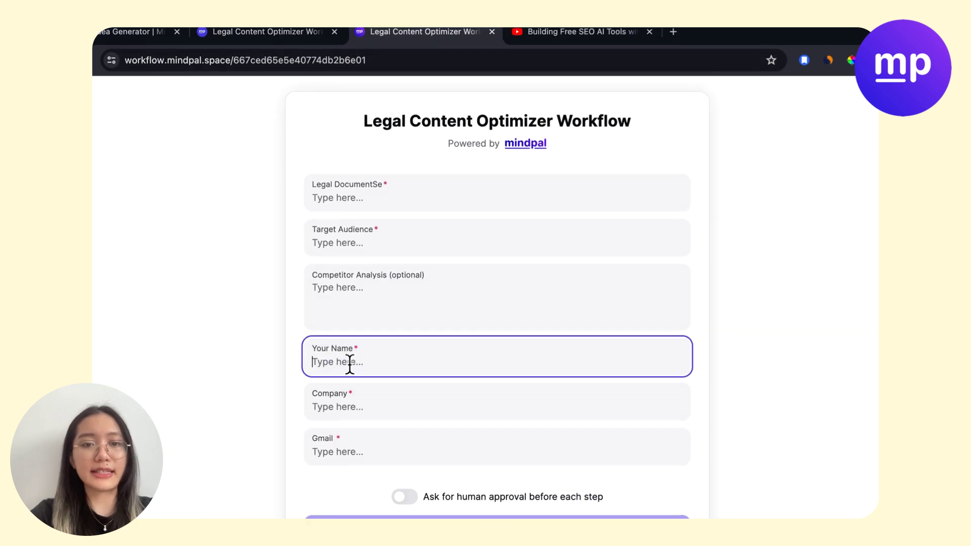
left_click(342, 418)
left_click(334, 400)
left_click(344, 354)
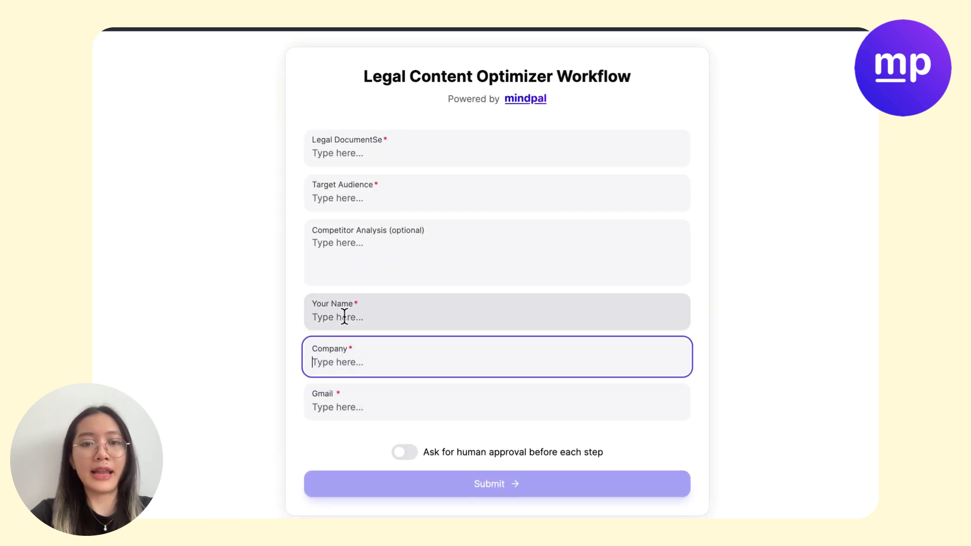
left_click(342, 316)
left_click(383, 156)
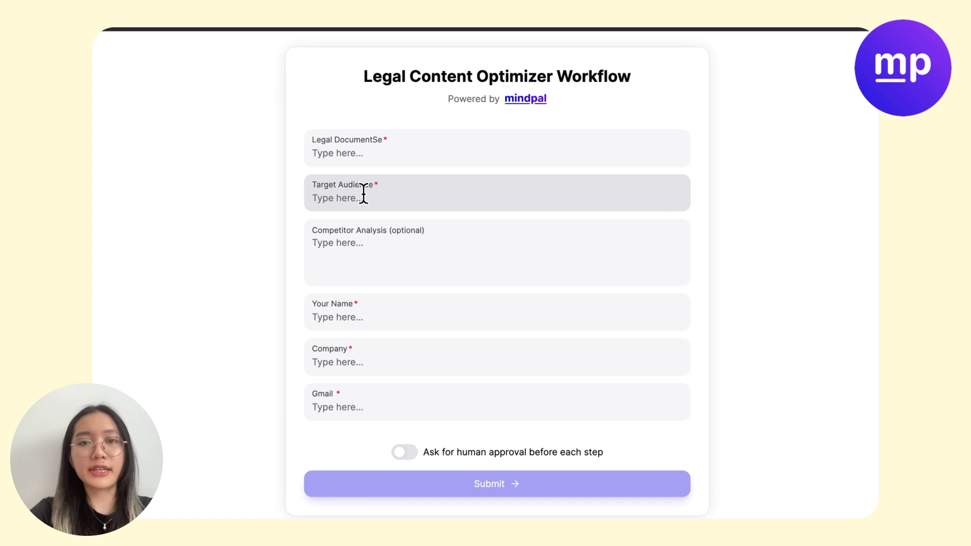
left_click(399, 322)
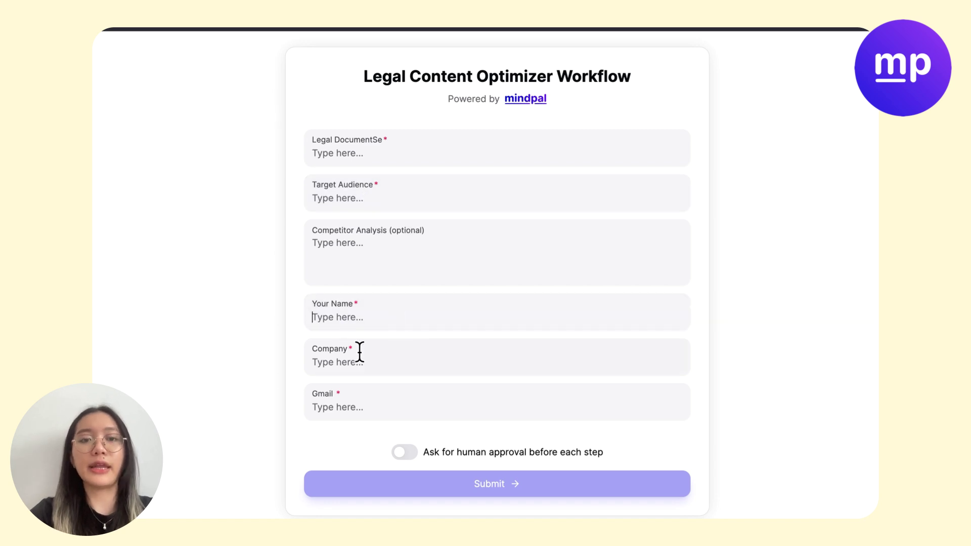
scroll(500, 407, "down", 2)
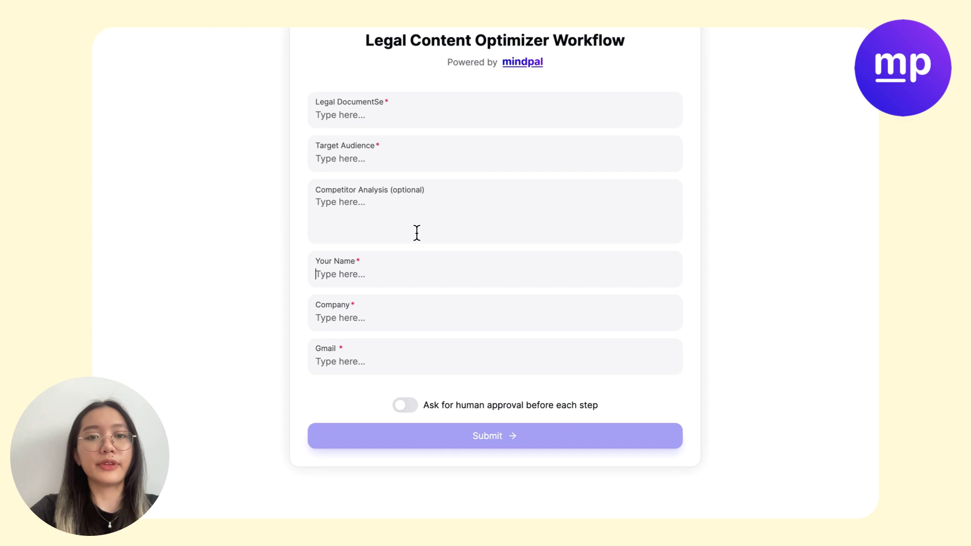
Compare the Free Tool Idea Generator page and the form, ending on the workflow Build tab.
left_click(94, 42)
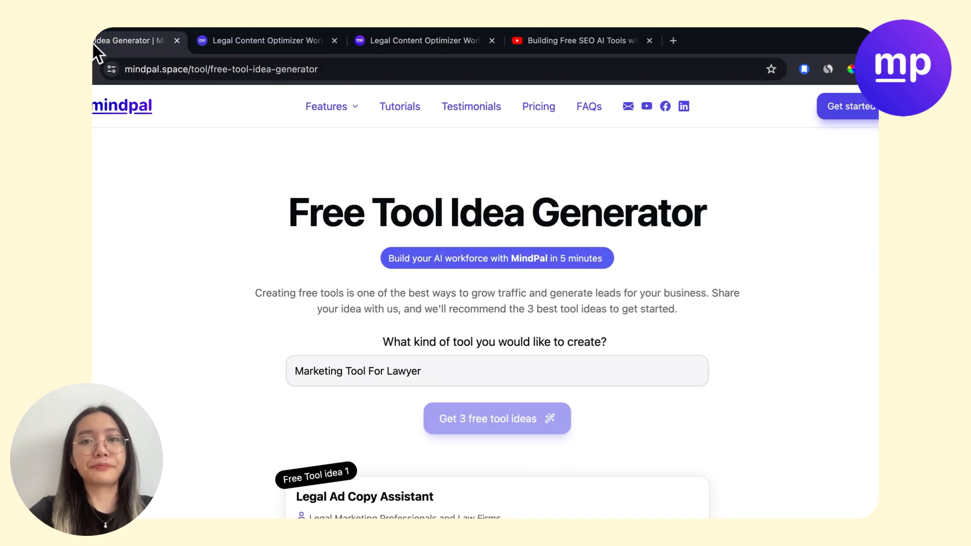
left_click(411, 45)
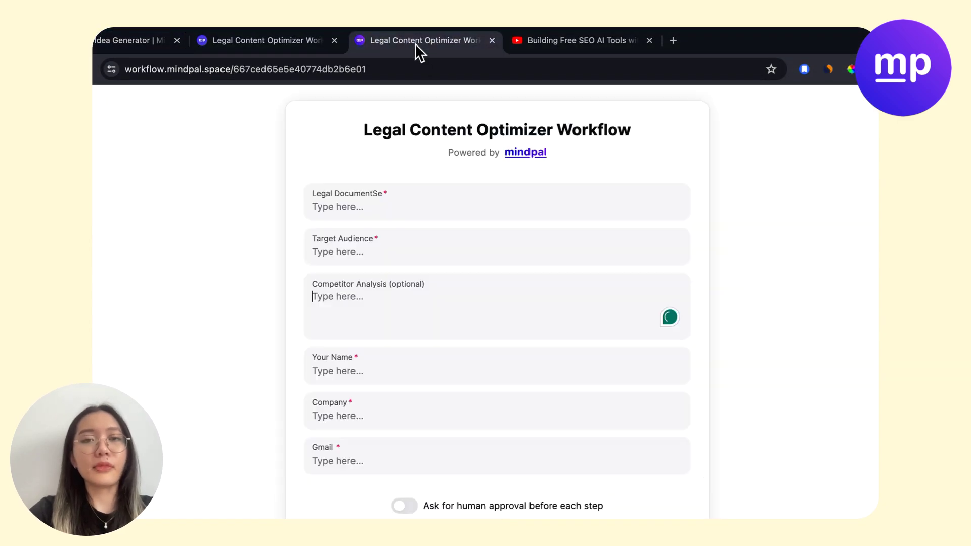
left_click(151, 37)
left_click(263, 43)
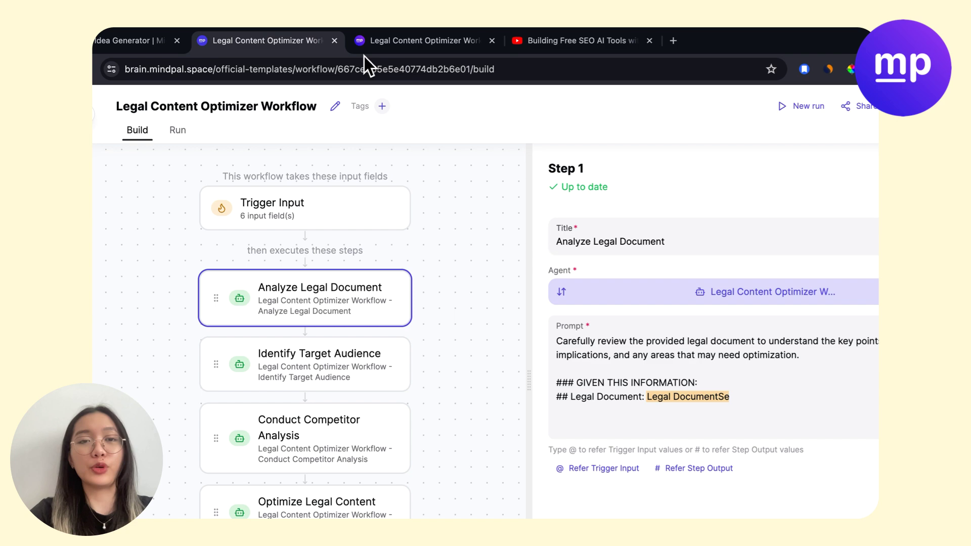
left_click(124, 42)
left_click_drag(283, 207, 645, 347)
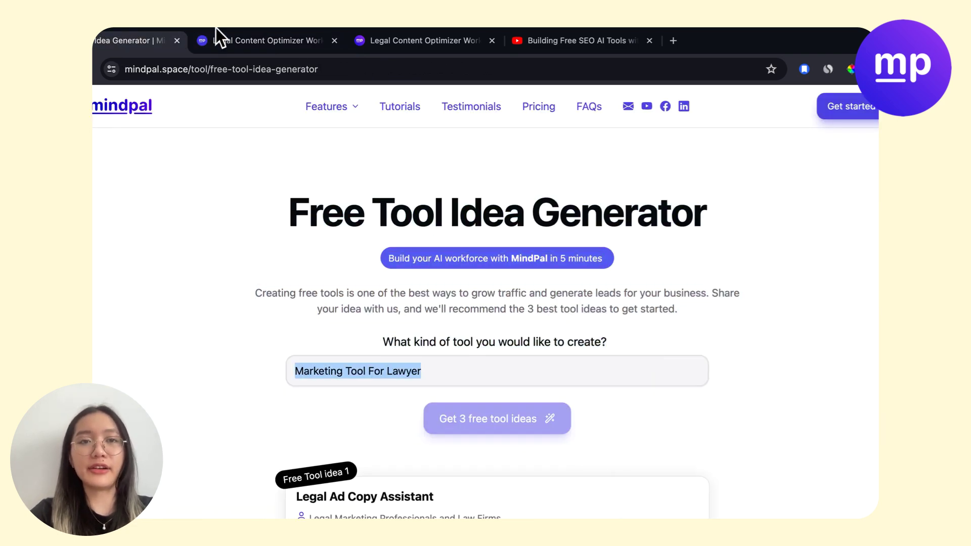
left_click(241, 37)
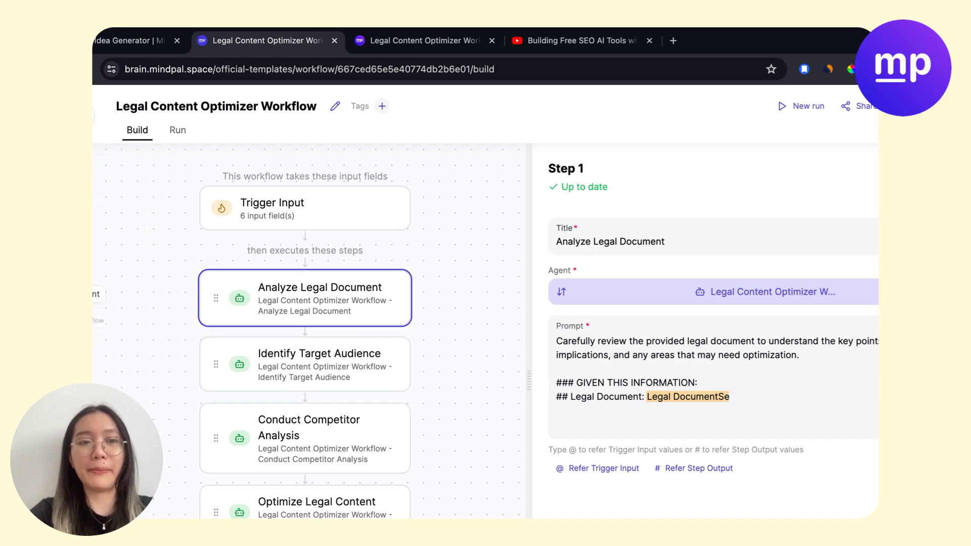
Select the title of the Building Free SEO AI Tools video on YouTube.
left_click(581, 41)
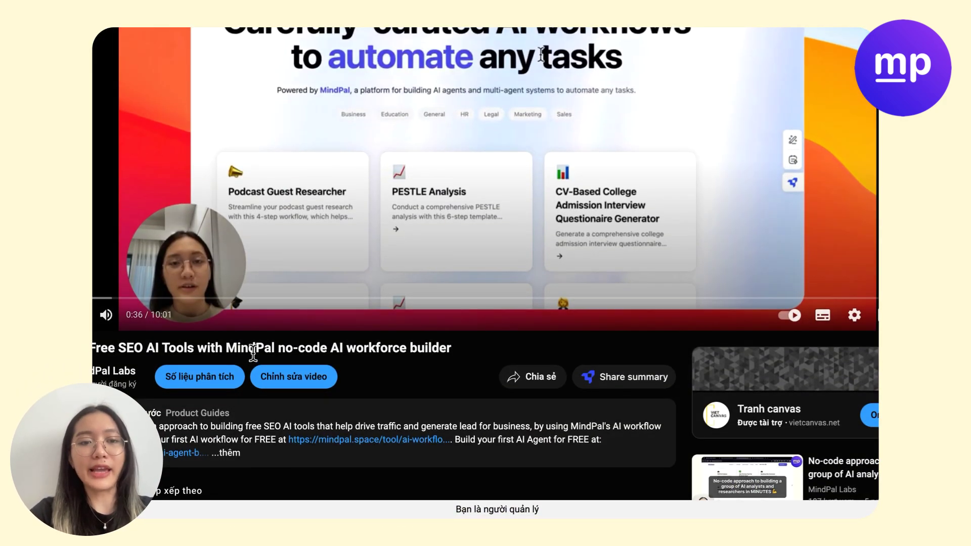
triple_click(252, 349)
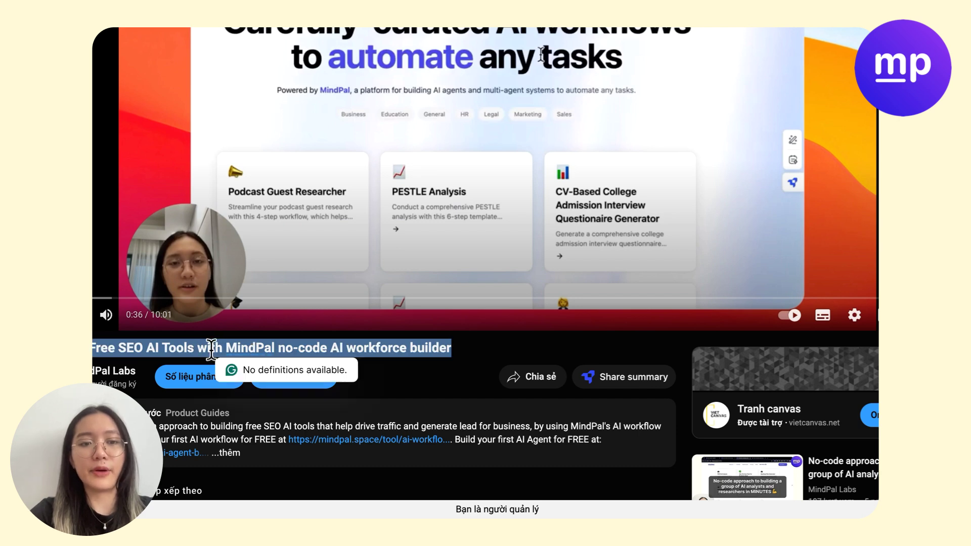
left_click(190, 347)
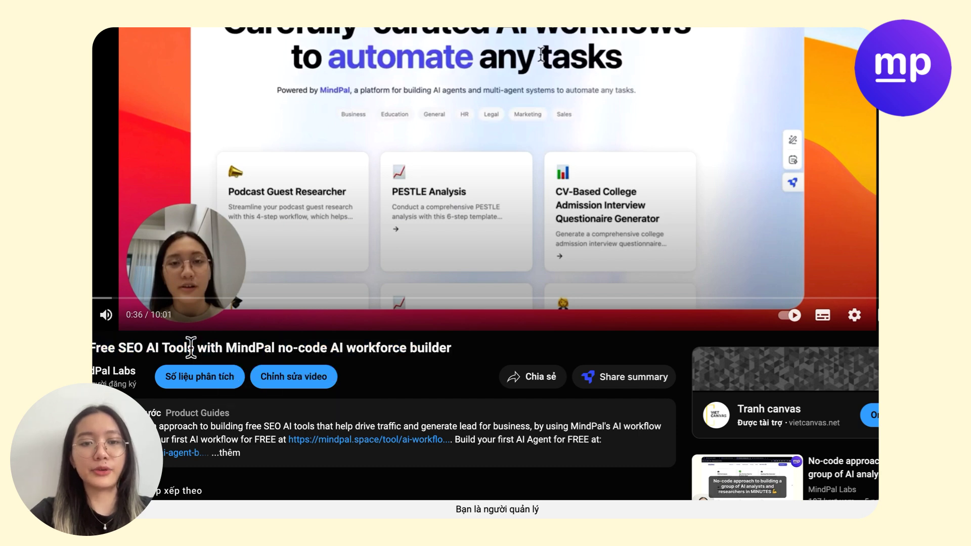
triple_click(330, 348)
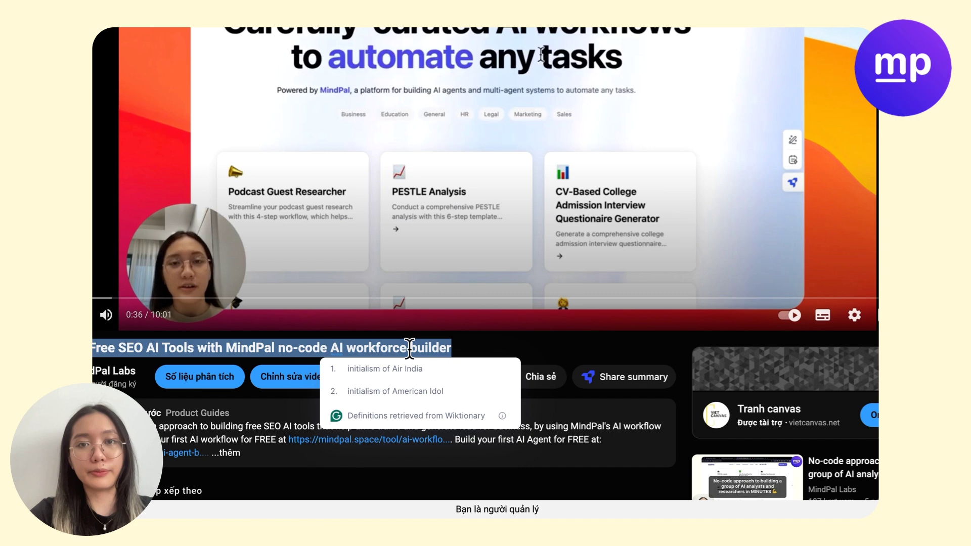
scroll(220, 329, "up", 2)
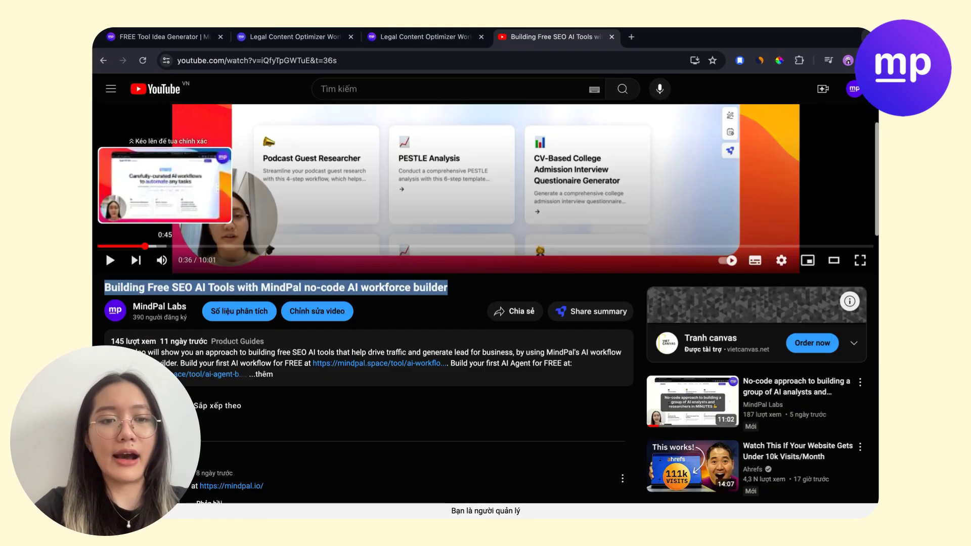
scroll(228, 303, "down", 2)
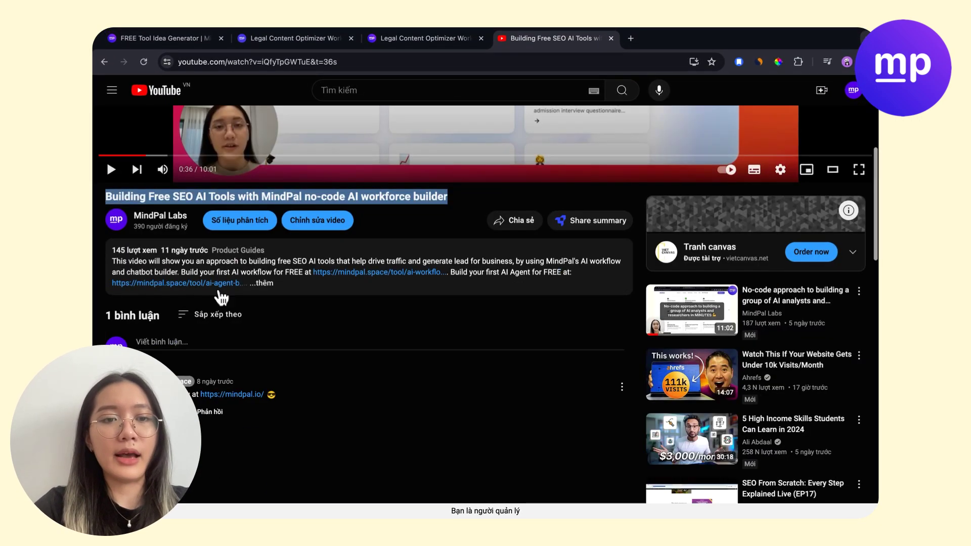
Expand the video description to reveal its timestamps, then return to the workflow form.
left_click(273, 280)
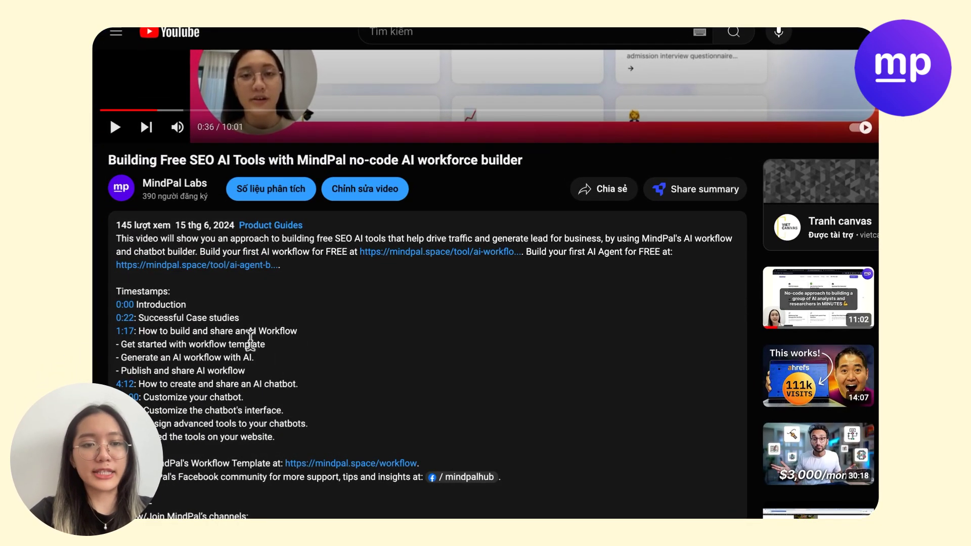
triple_click(190, 321)
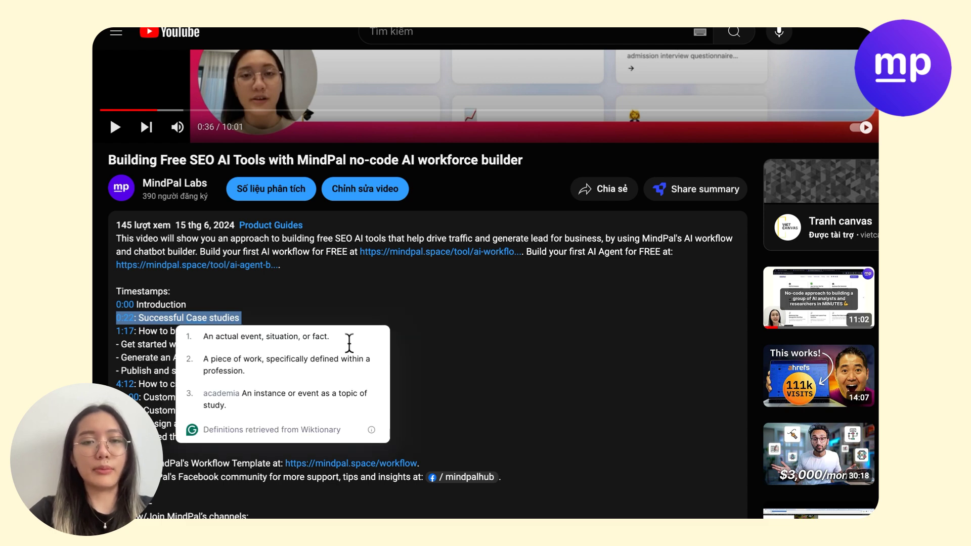
left_click(412, 325)
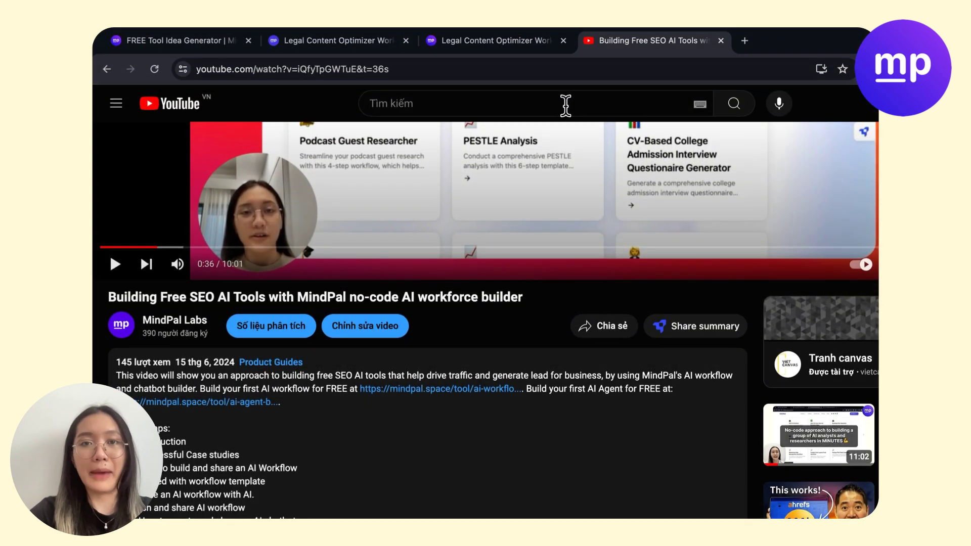
left_click(505, 45)
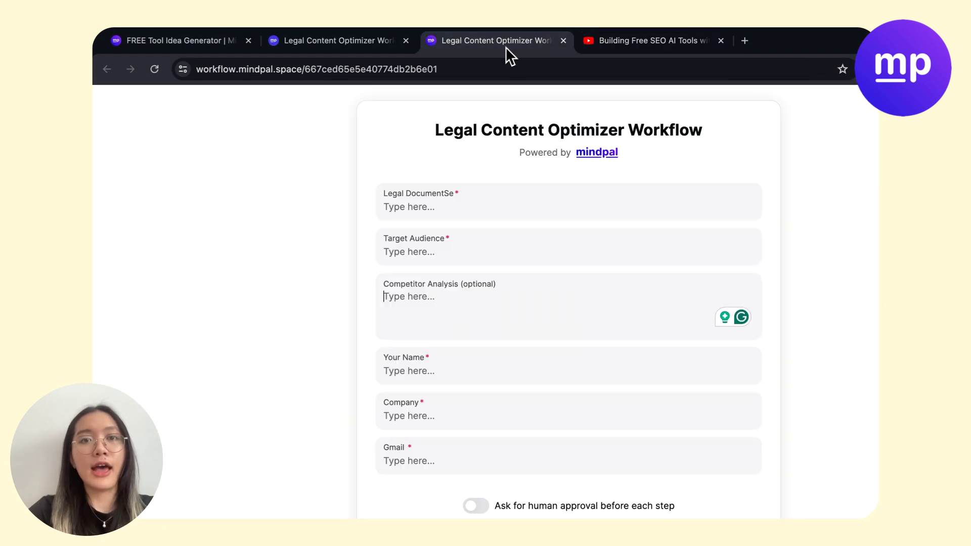
left_click(615, 43)
scroll(475, 309, "up", 4)
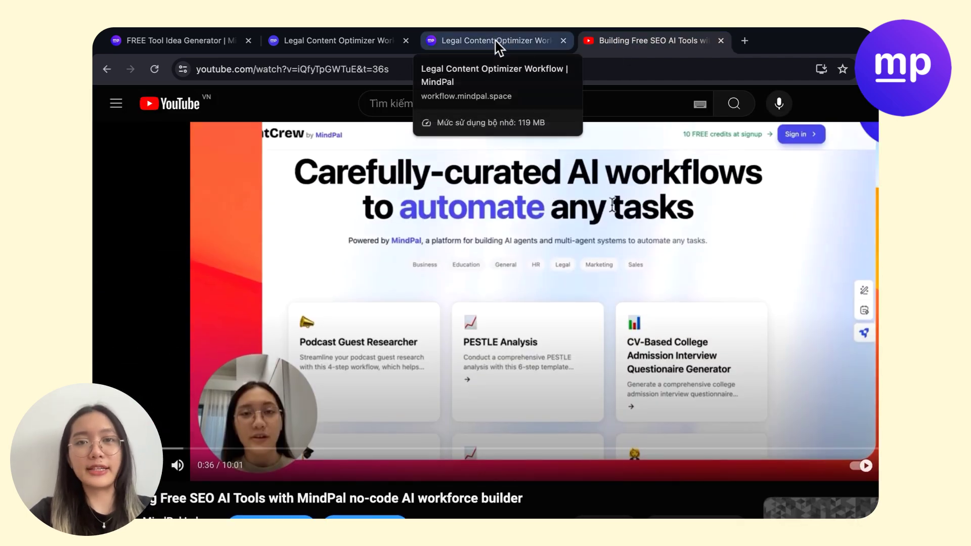
left_click(495, 41)
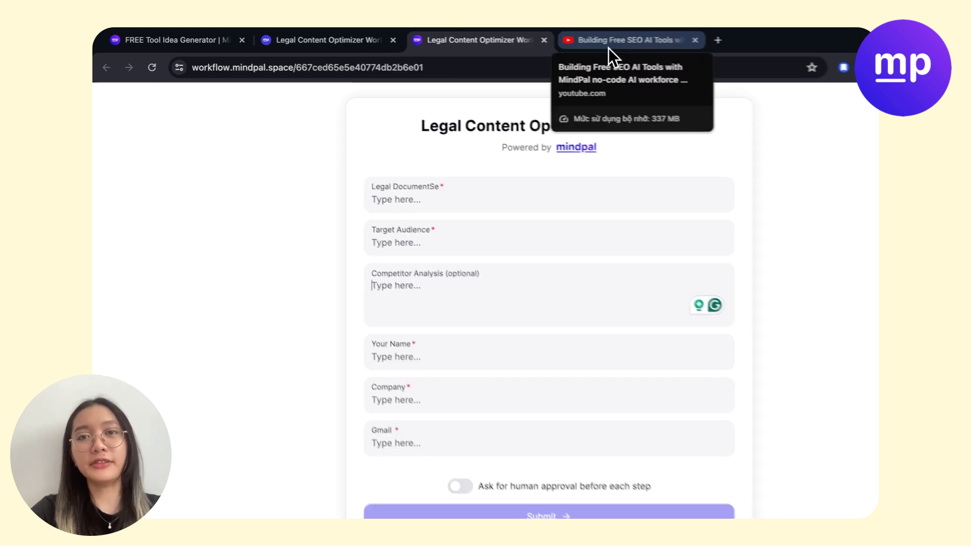
left_click_drag(601, 114, 370, 113)
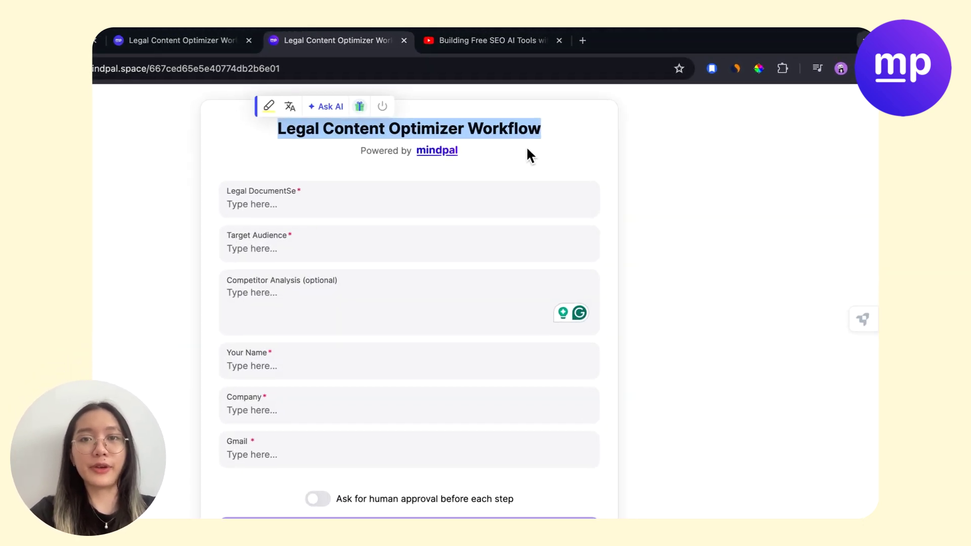
left_click(527, 148)
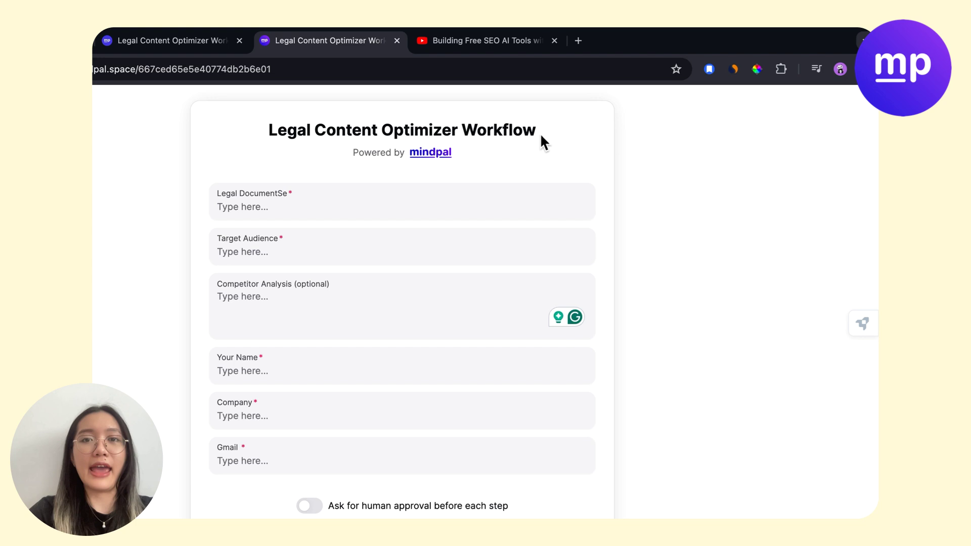
left_click_drag(539, 136, 268, 132)
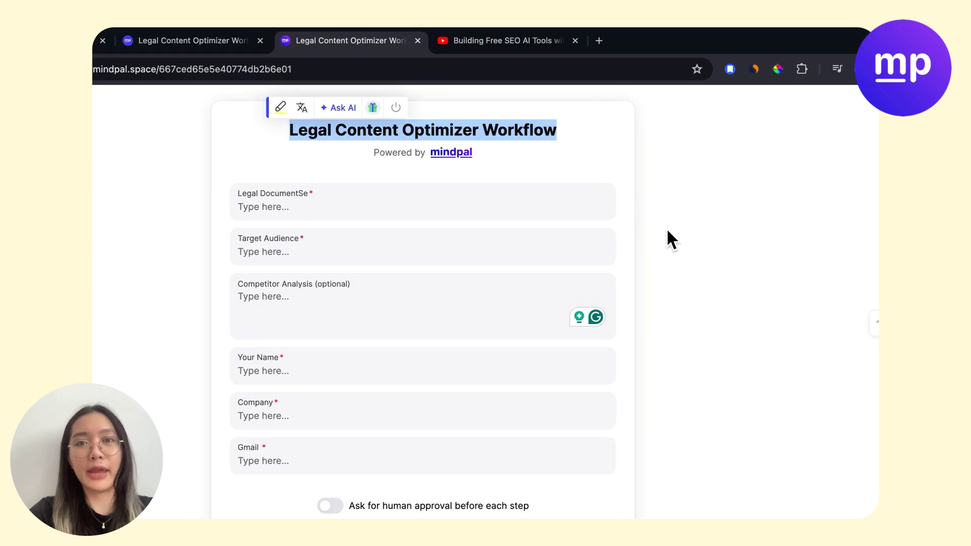